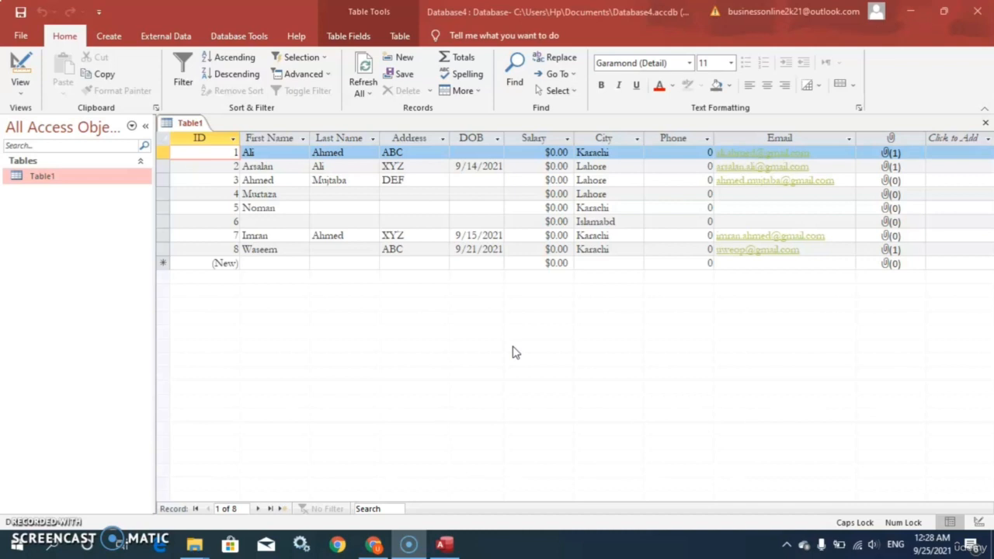
Create a form from Table1 and look through its fields
click(108, 39)
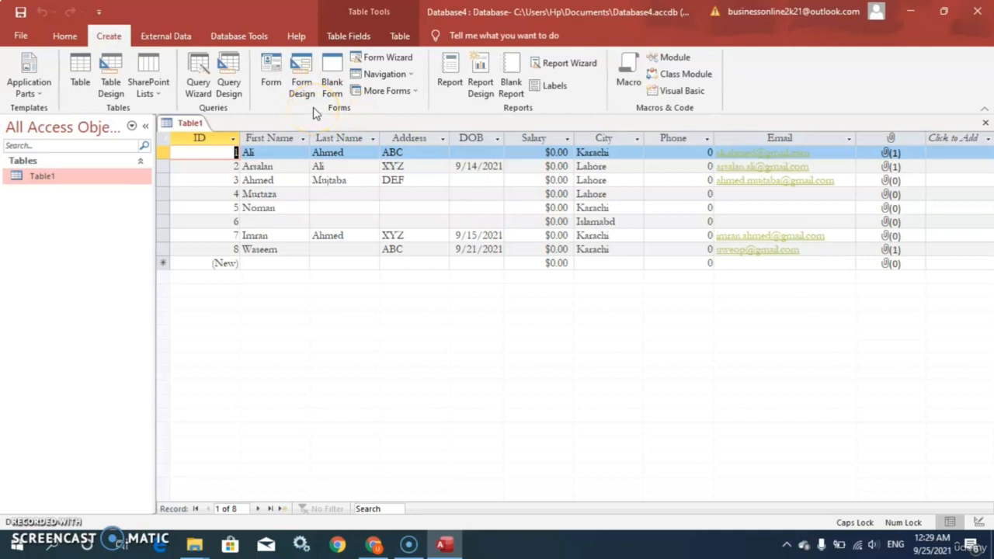
click(286, 100)
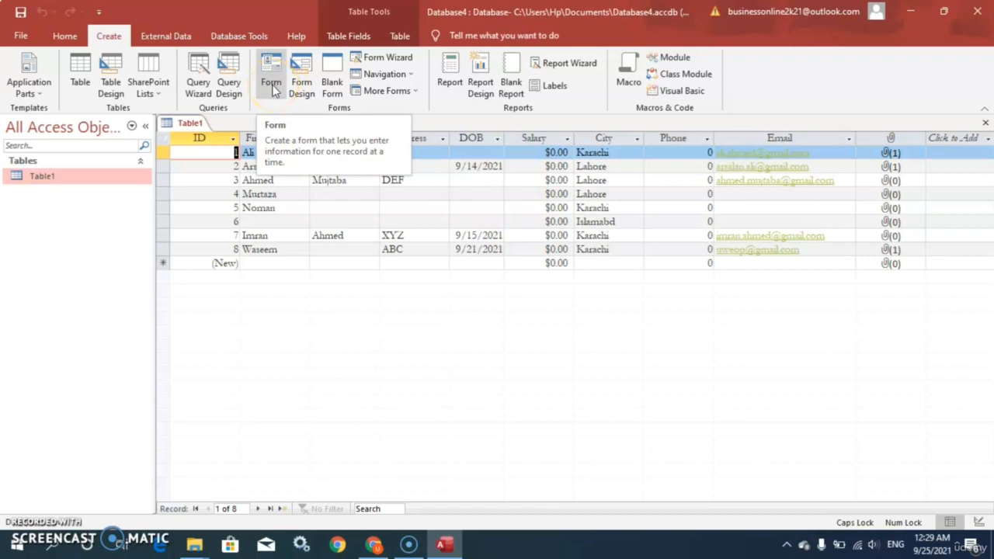
click(272, 85)
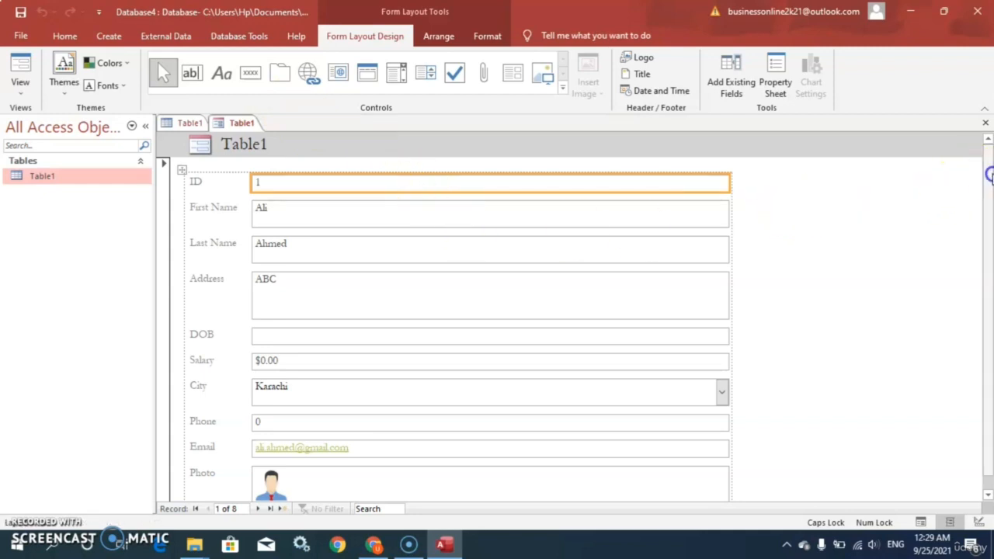
drag(990, 260, 987, 215)
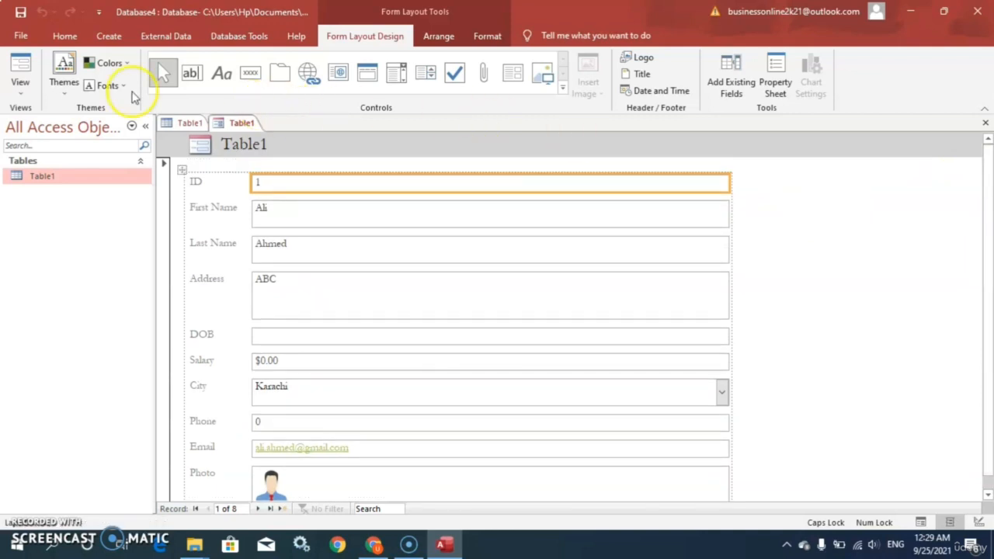
Preview the Table1 form in Form View and switch it to Design View
click(21, 93)
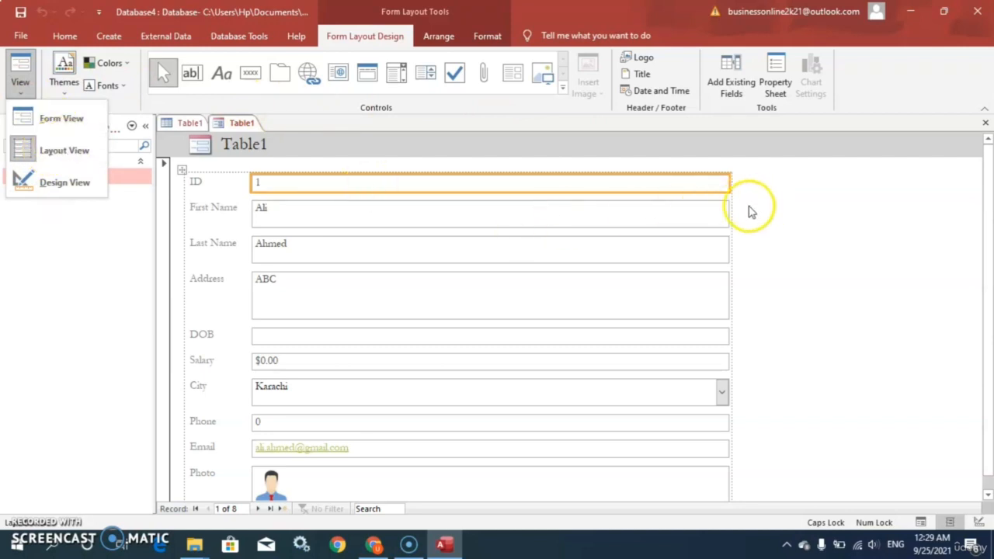
click(54, 124)
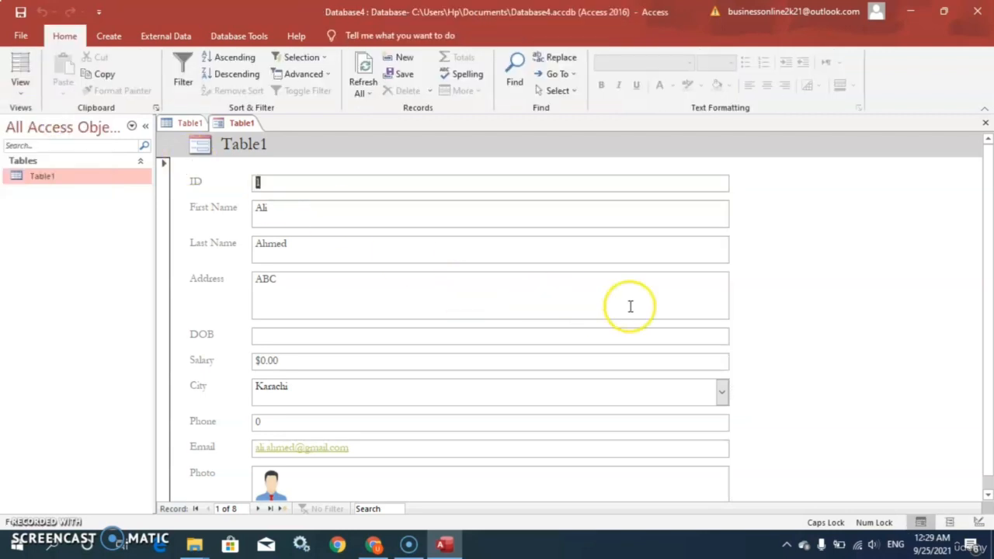
click(21, 78)
click(38, 182)
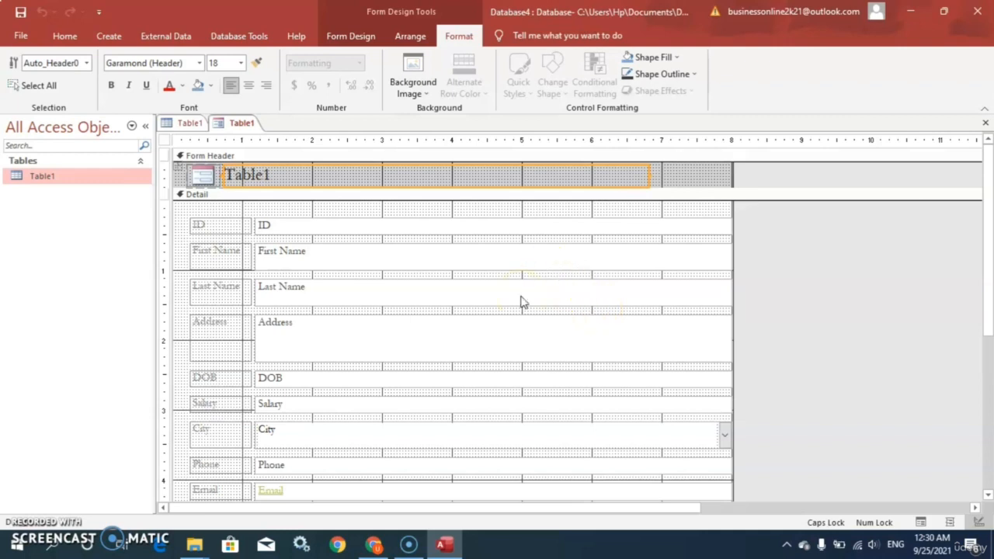
Try a grass picture from the Desktop folder as the form's background image, and undo it
click(198, 223)
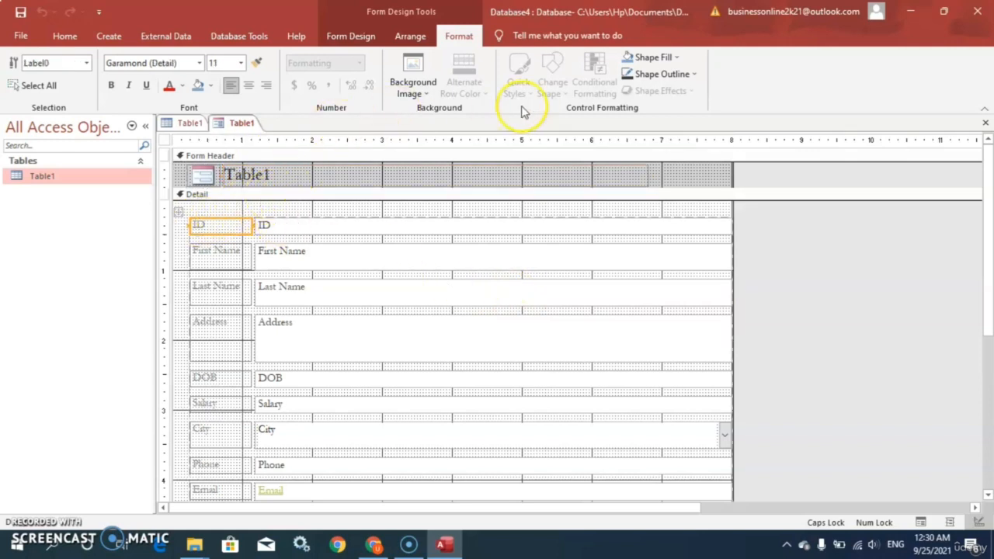
click(411, 87)
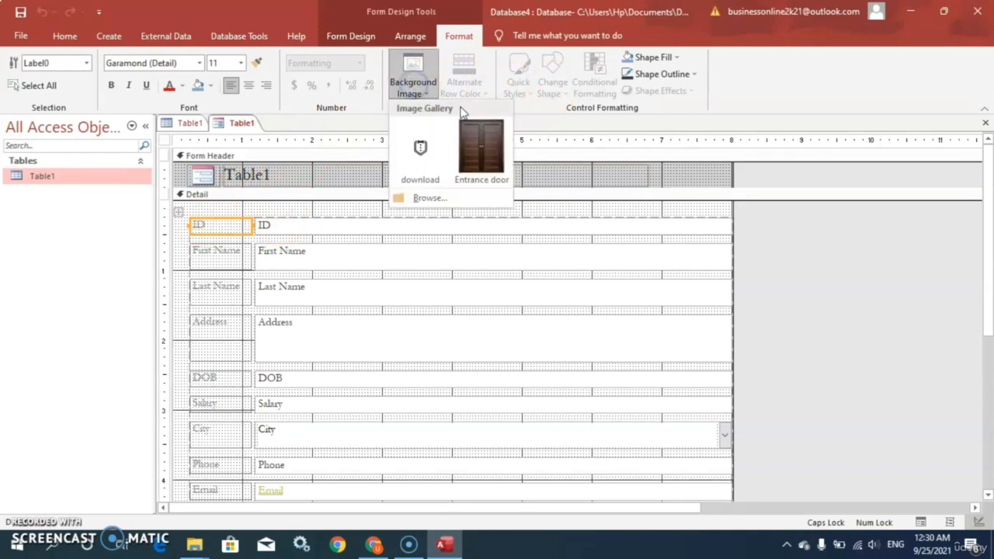
click(428, 198)
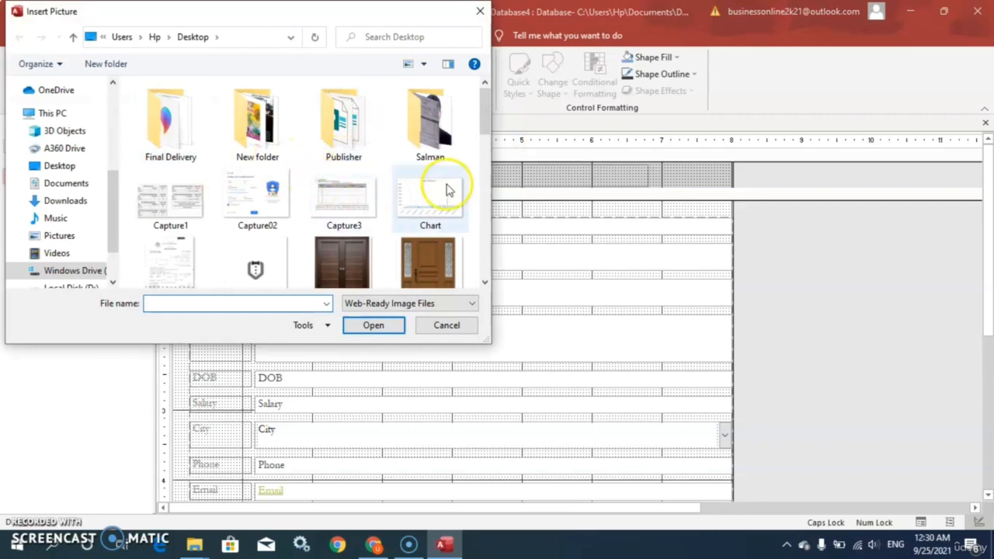
drag(486, 111, 480, 167)
double_click(173, 155)
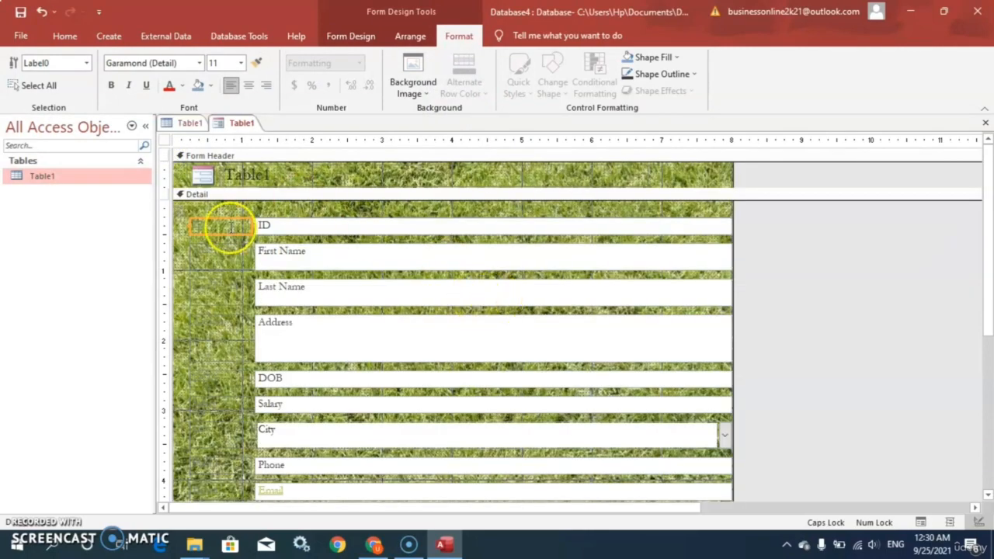
mouse_move(985, 224)
mouse_down()
mouse_move(988, 339)
mouse_move(985, 234)
mouse_up()
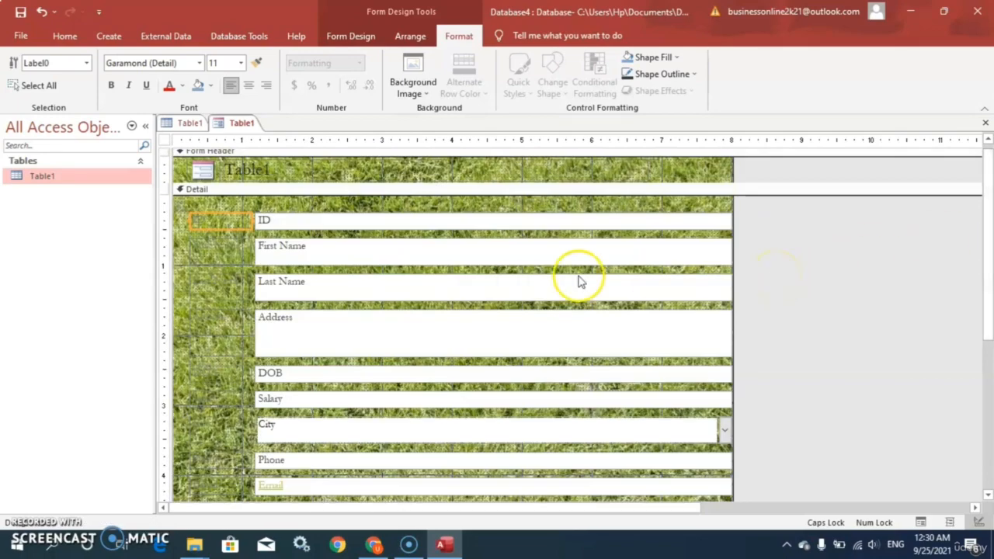
click(43, 12)
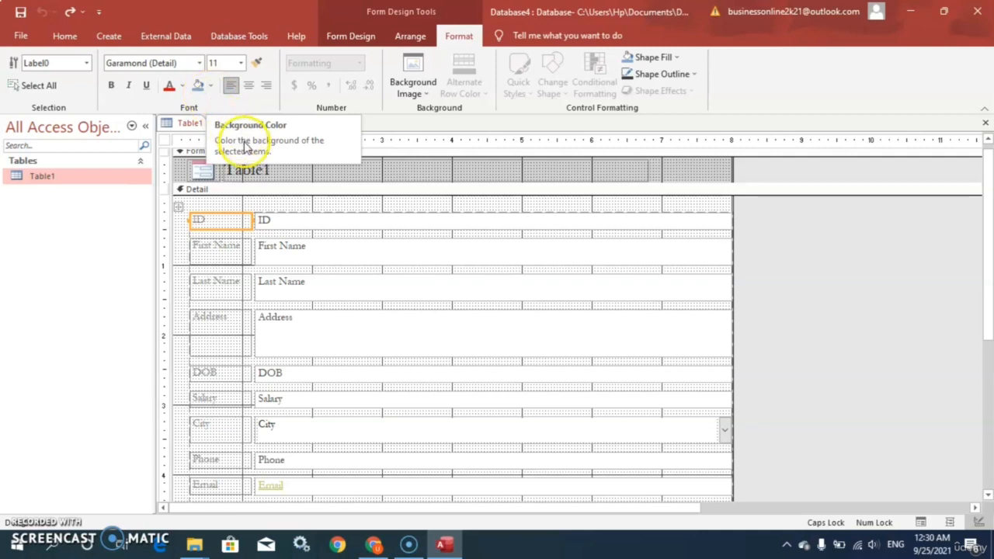
Give the ID and First Name field boxes a light gold background colour
click(269, 222)
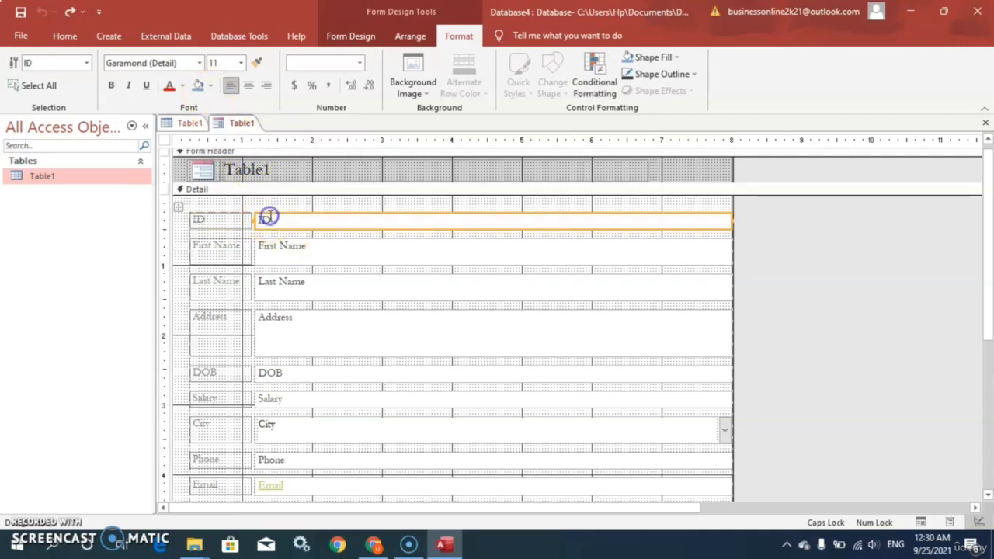
click(208, 86)
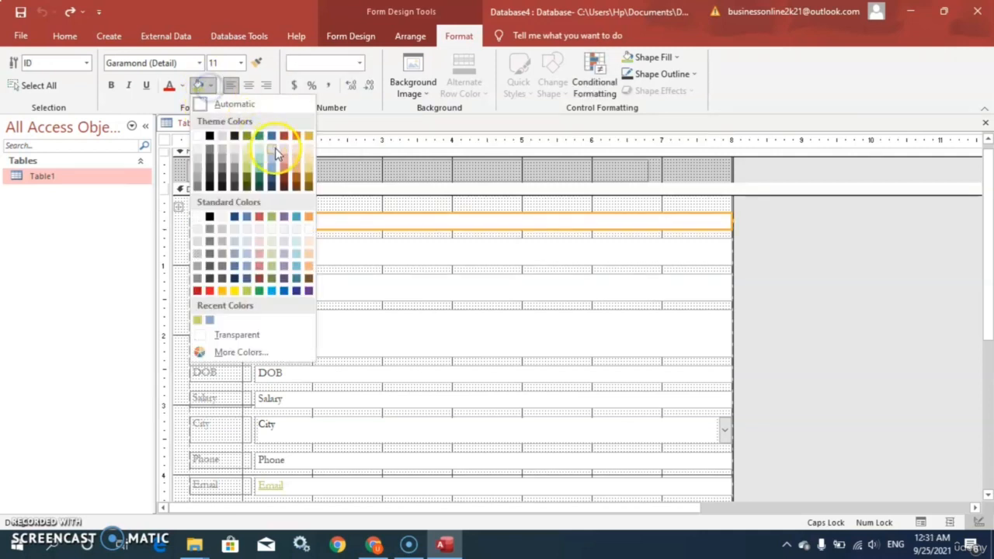
click(308, 177)
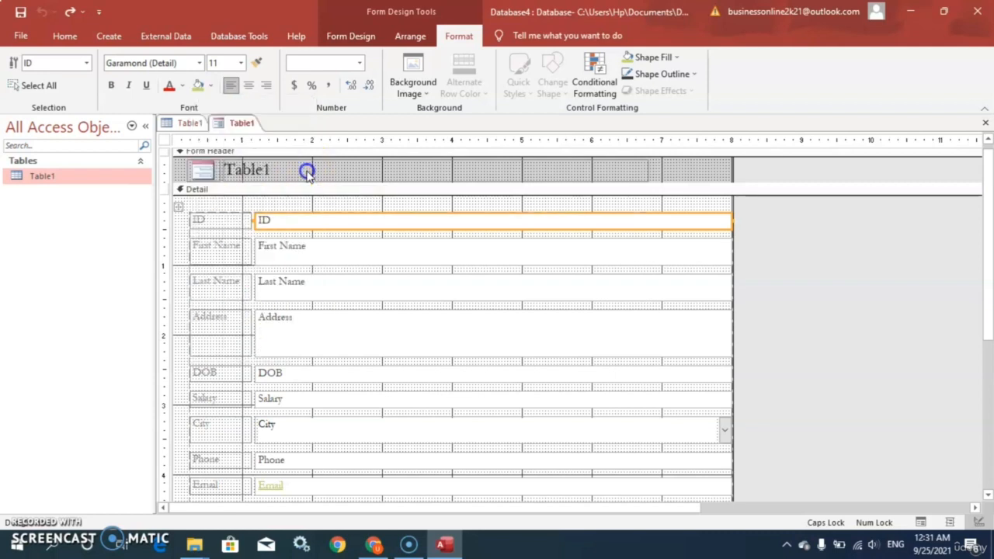
click(425, 250)
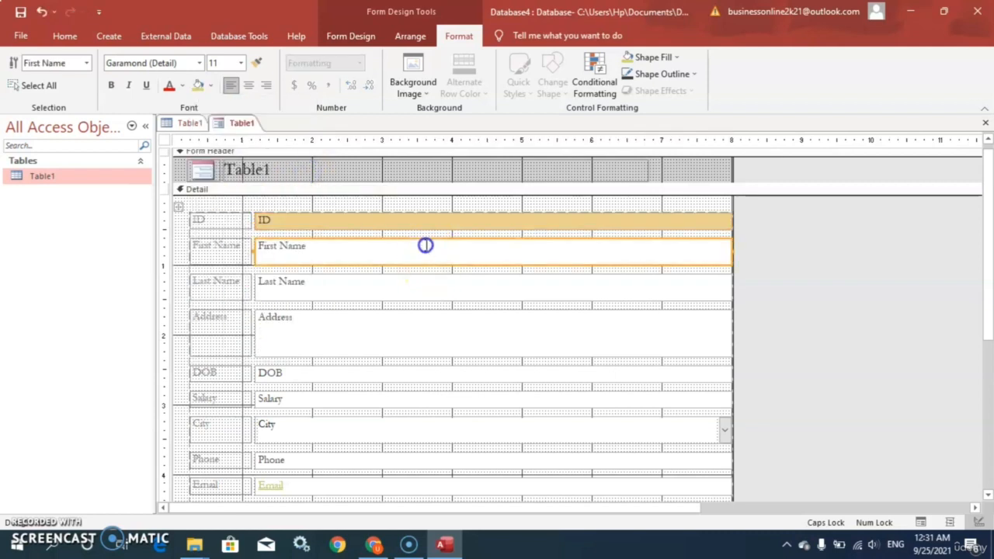
click(211, 85)
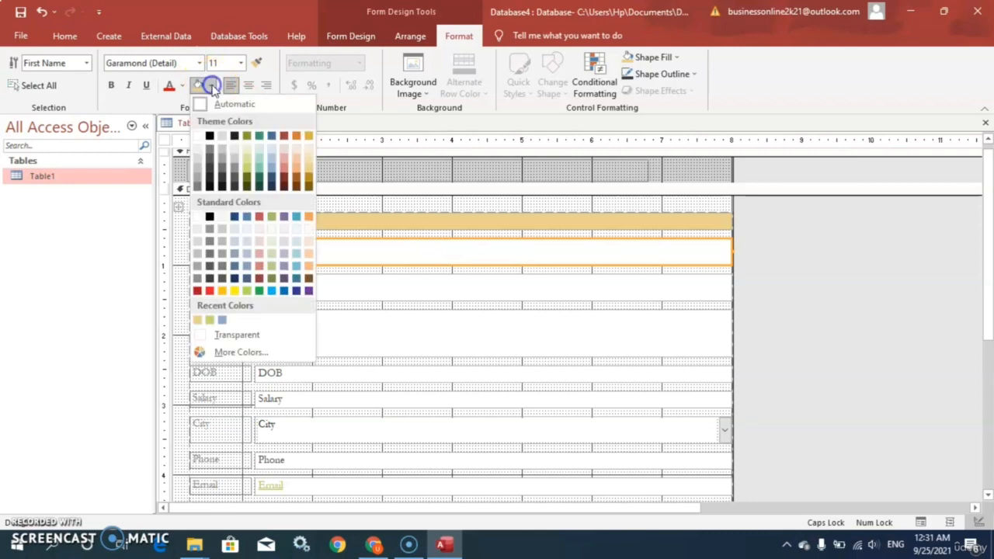
click(308, 176)
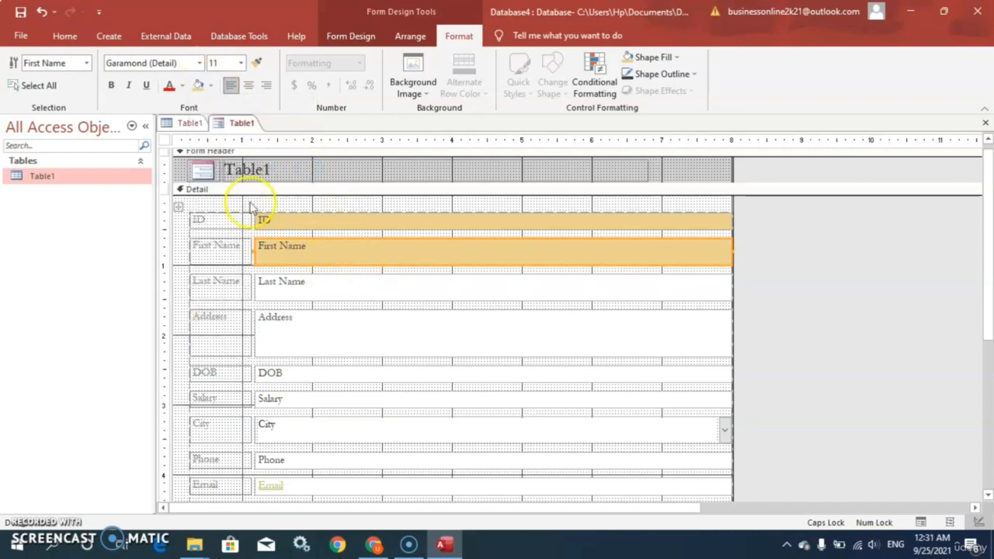
Set the font of the ID label to Times New Roman
click(194, 221)
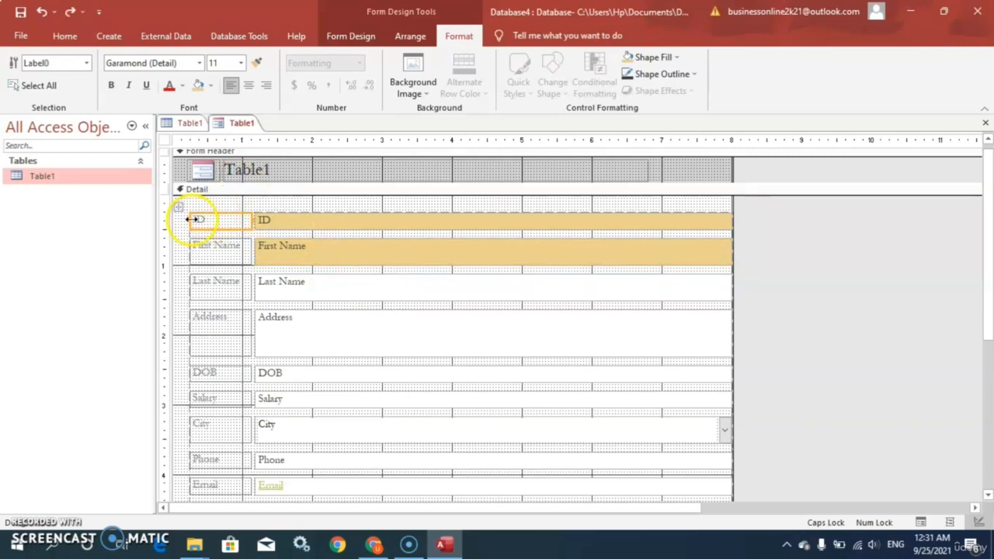
click(199, 64)
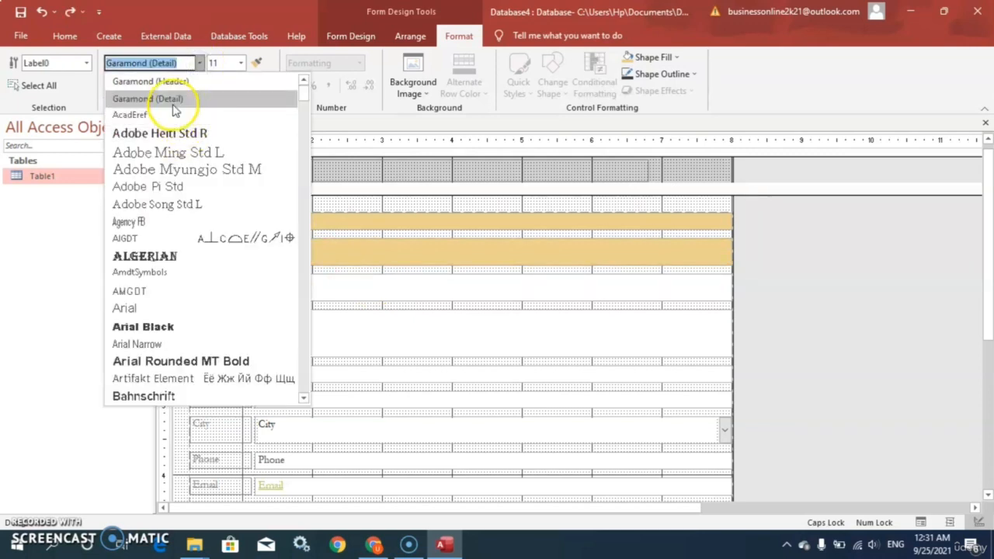
text(T)
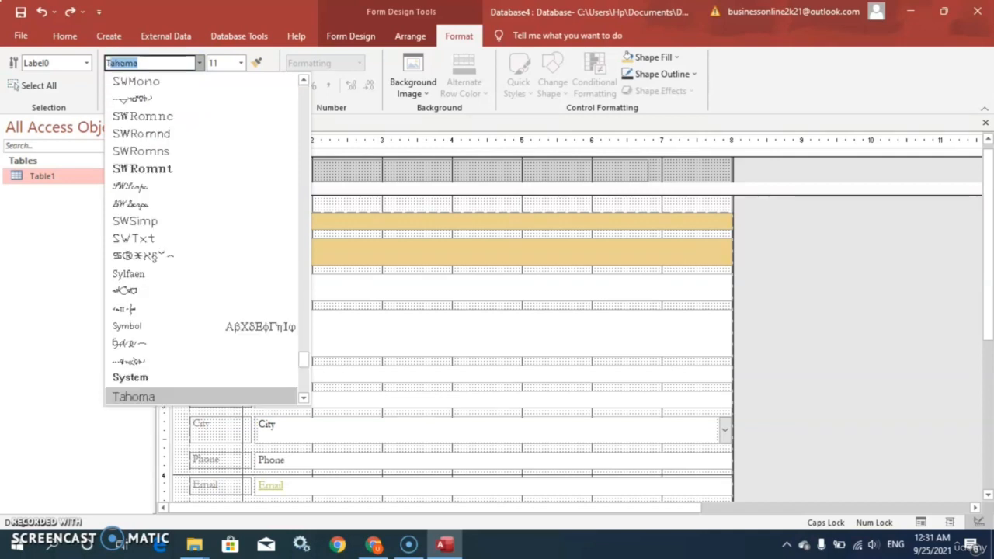
text(imes New R)
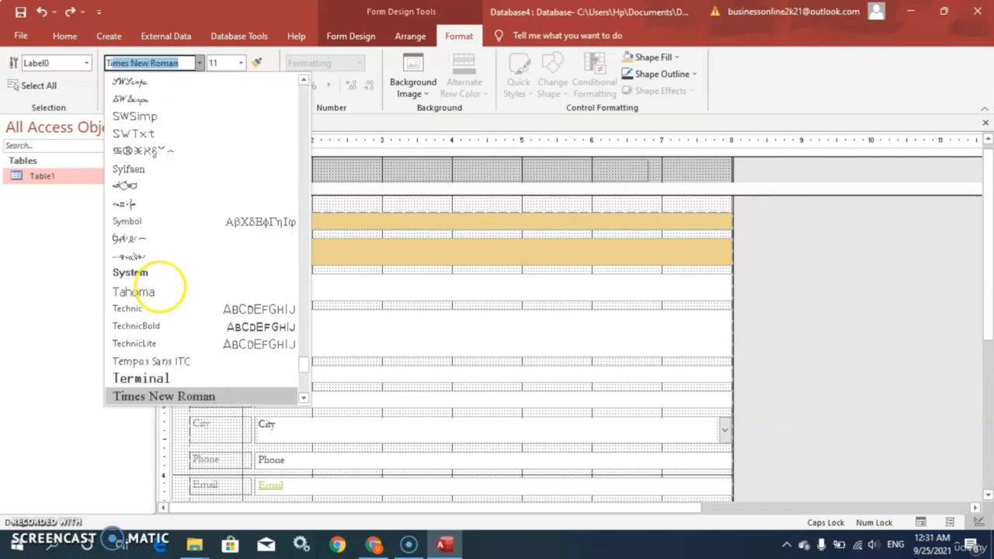
click(140, 396)
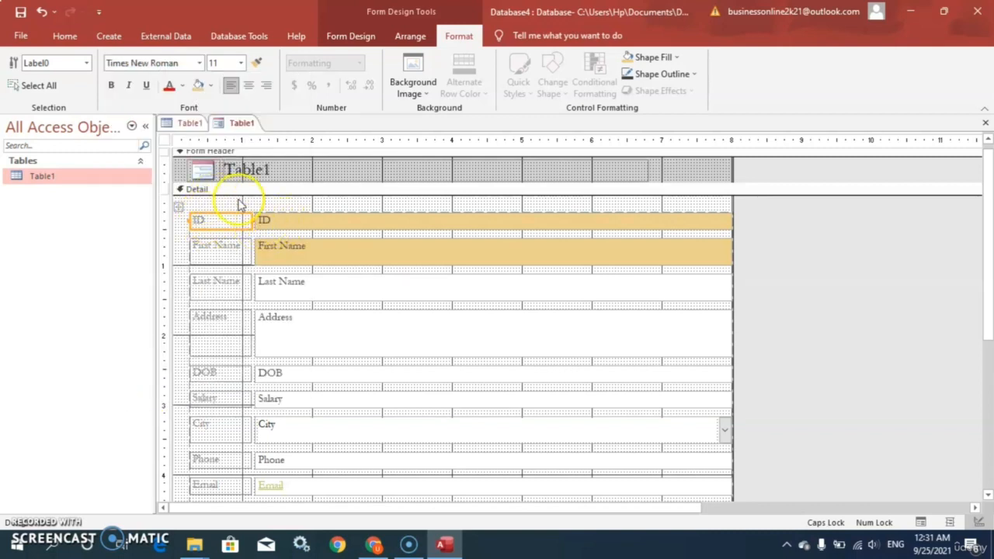
click(181, 85)
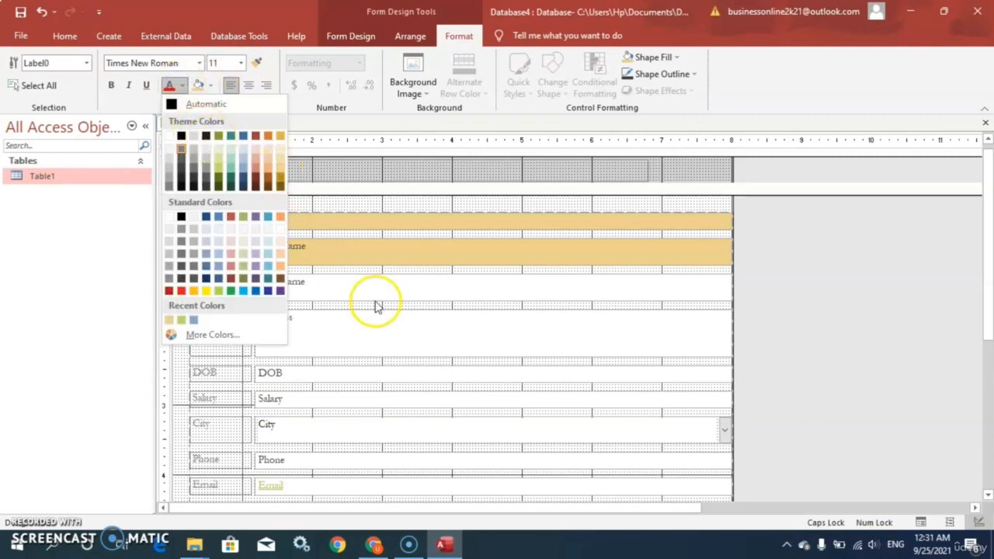
click(345, 275)
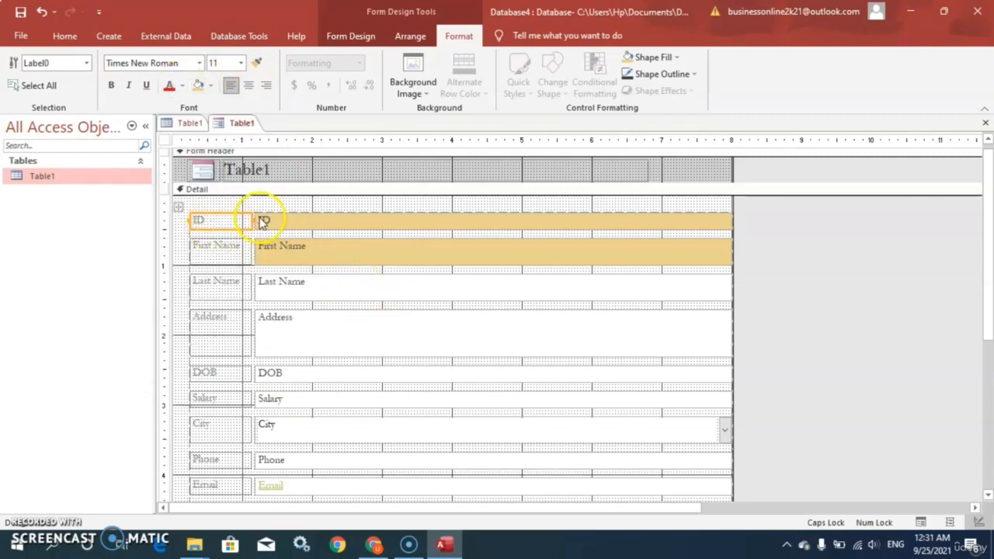
click(262, 222)
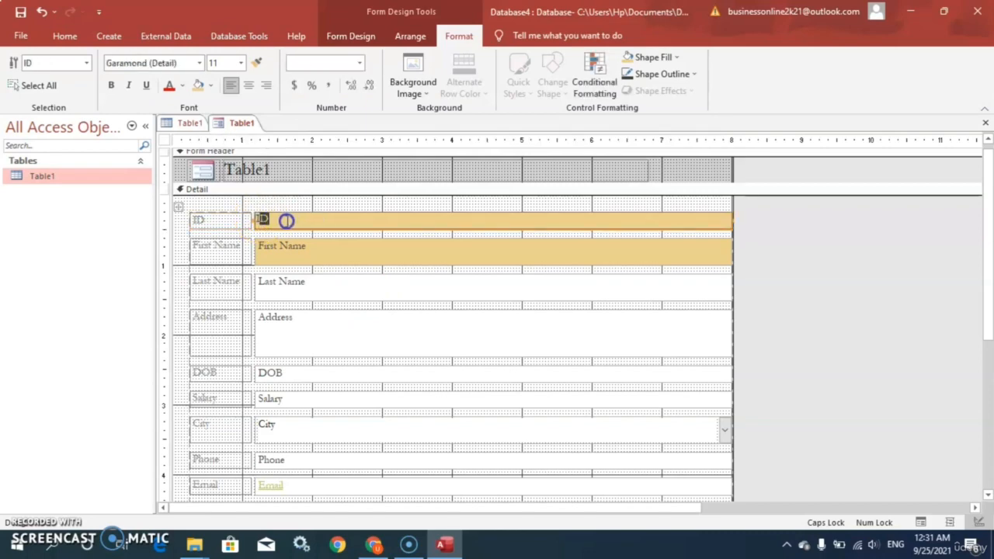
click(286, 221)
click(197, 220)
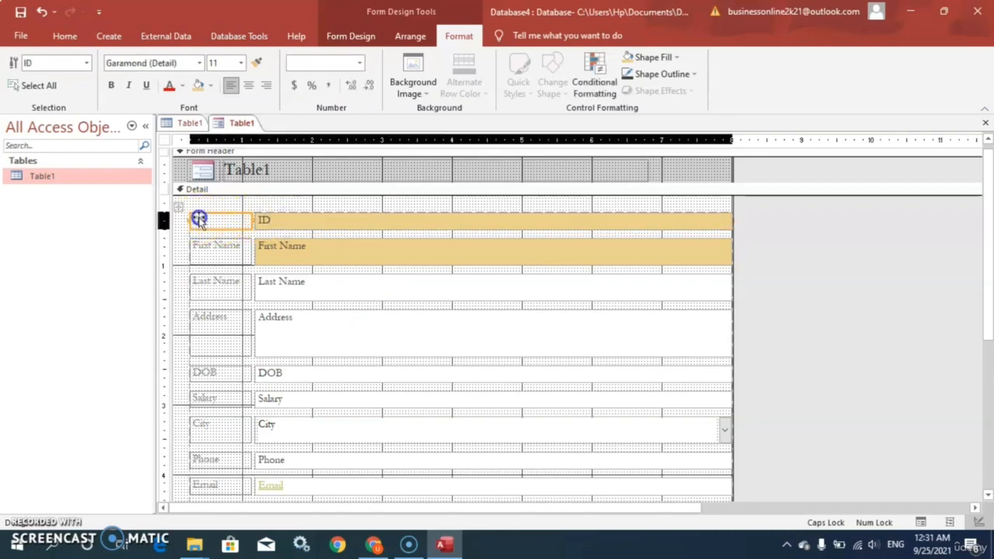
Select the whole layout of labels and fields in the Detail section and set its font colour to teal green
click(179, 208)
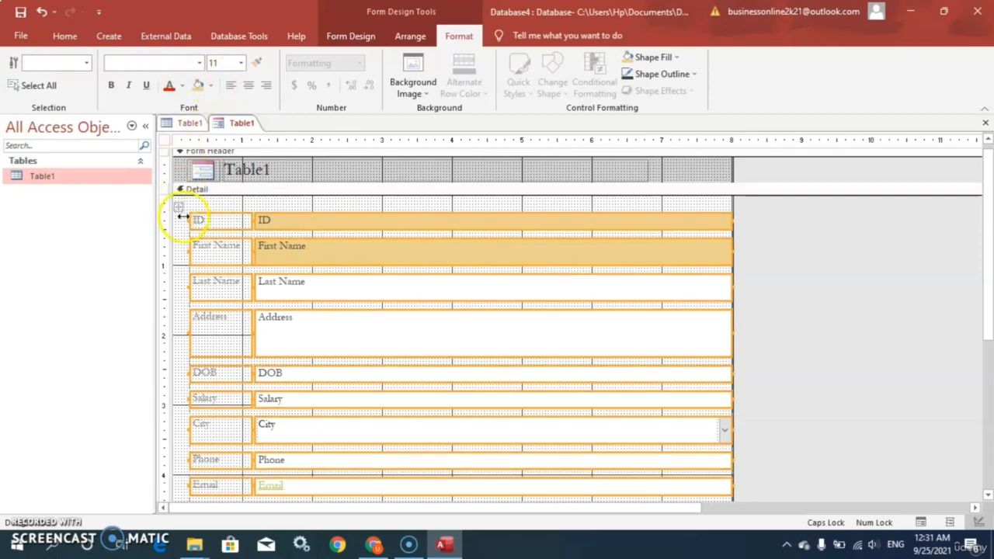
click(182, 87)
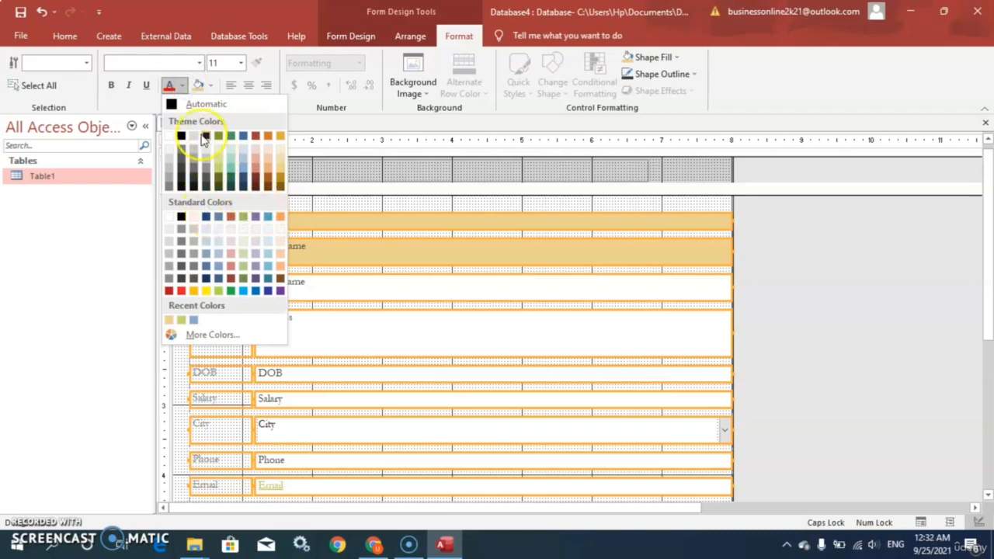
click(232, 138)
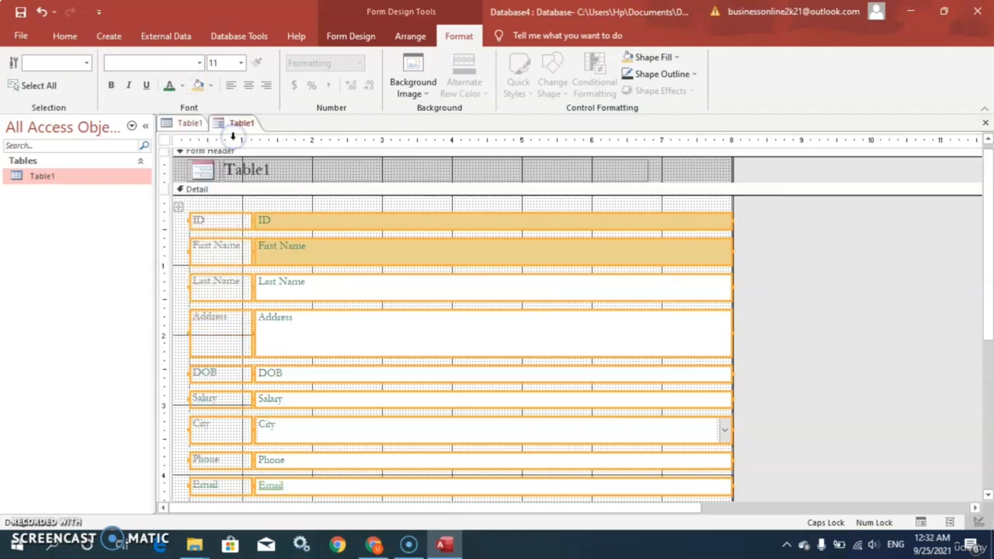
Try centre and right alignment on all the selected labels and fields, and settle on left alignment
click(246, 89)
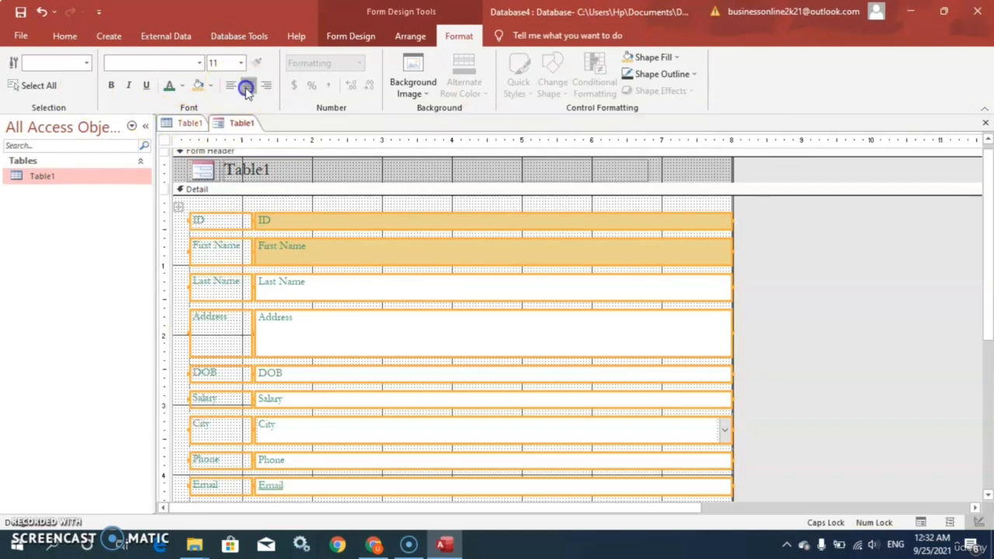
click(266, 91)
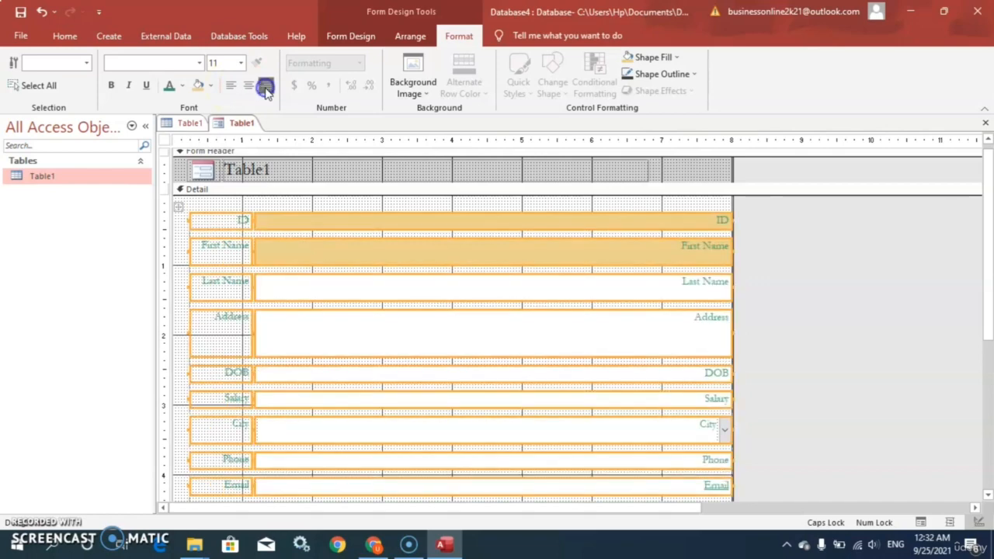
click(247, 88)
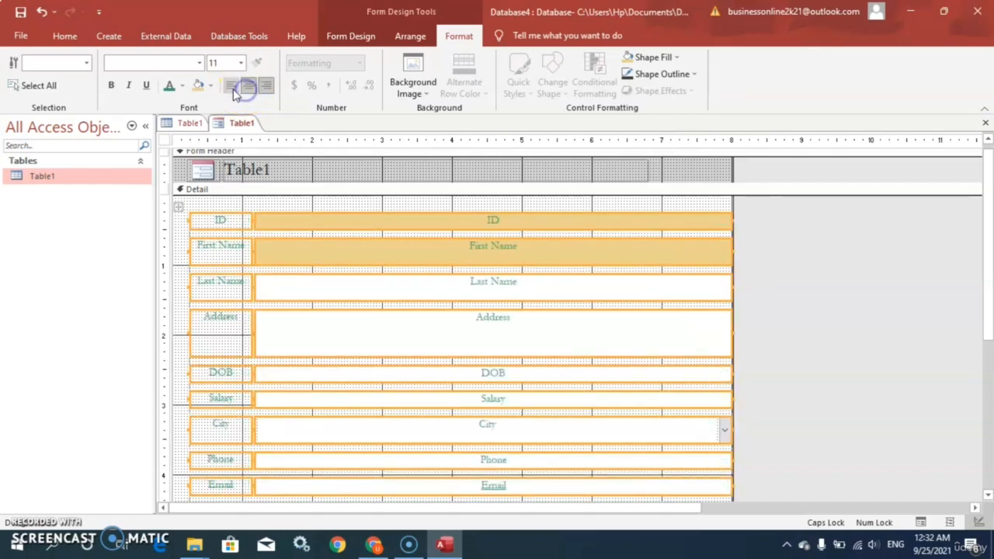
click(231, 86)
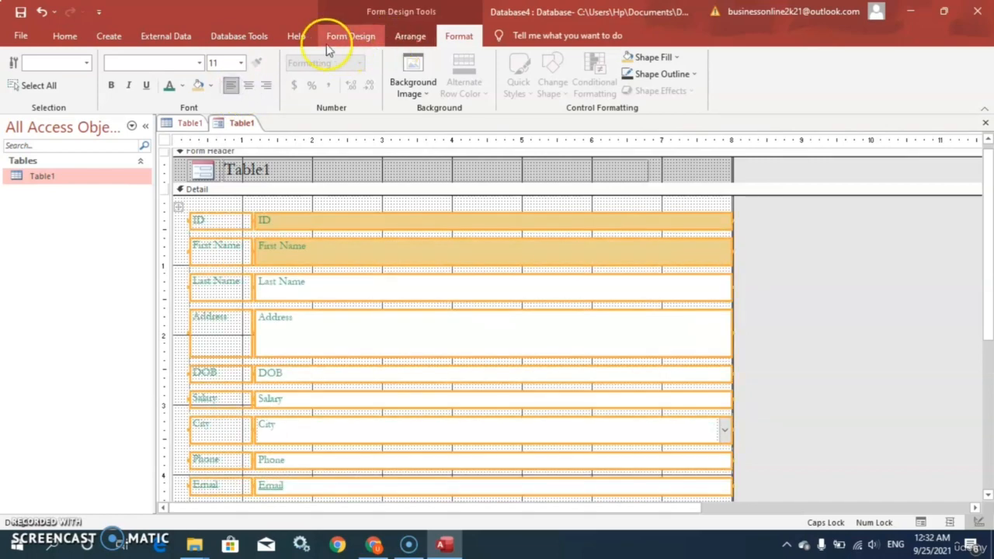
Switch the form to Form View to check the formatting
click(368, 39)
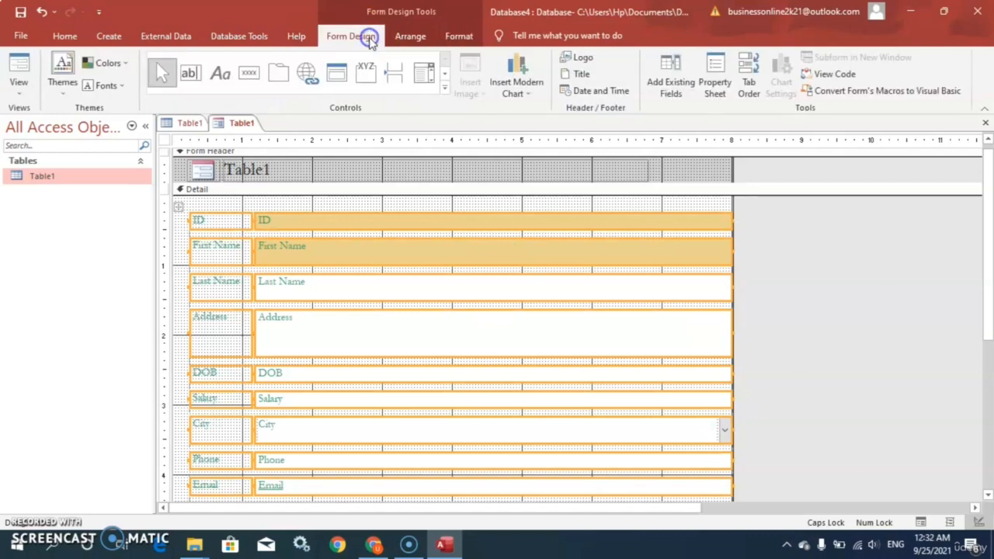
click(21, 87)
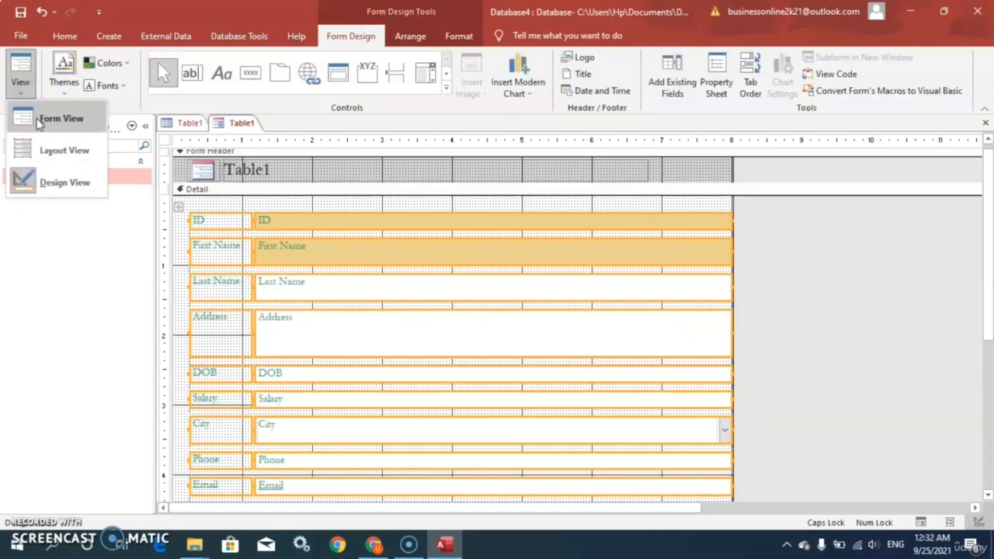
click(39, 121)
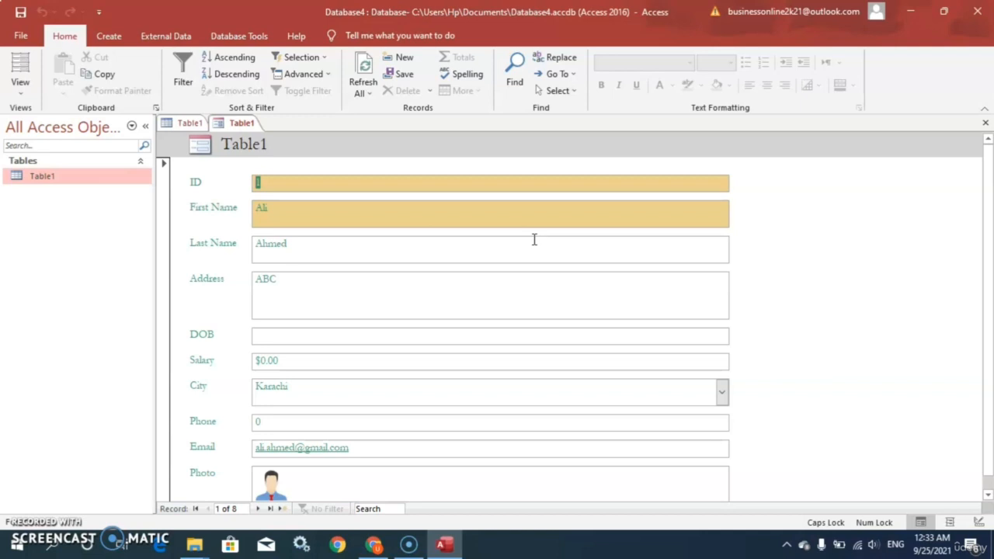
In Layout View, narrow the column of field boxes by about a quarter and reduce the height of the Address box
click(20, 90)
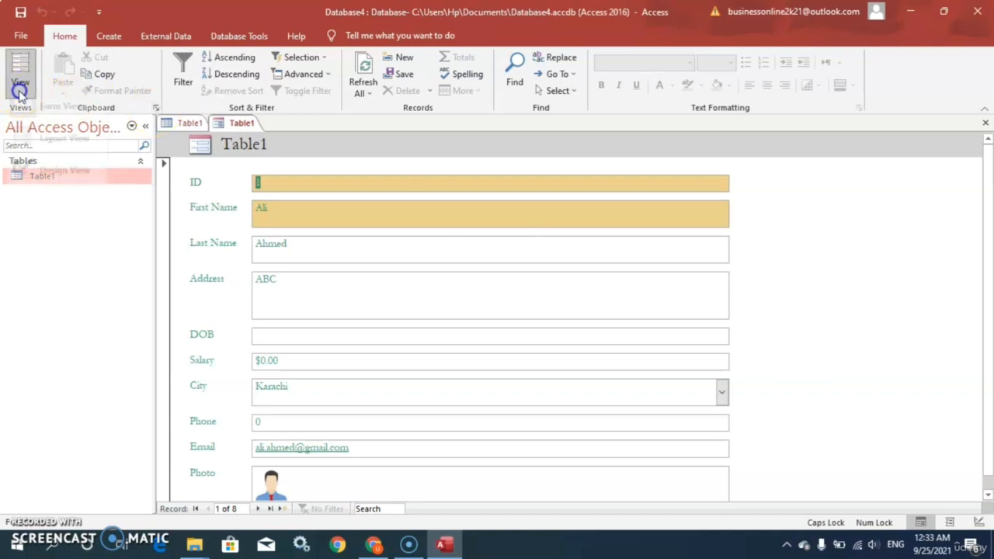
click(47, 150)
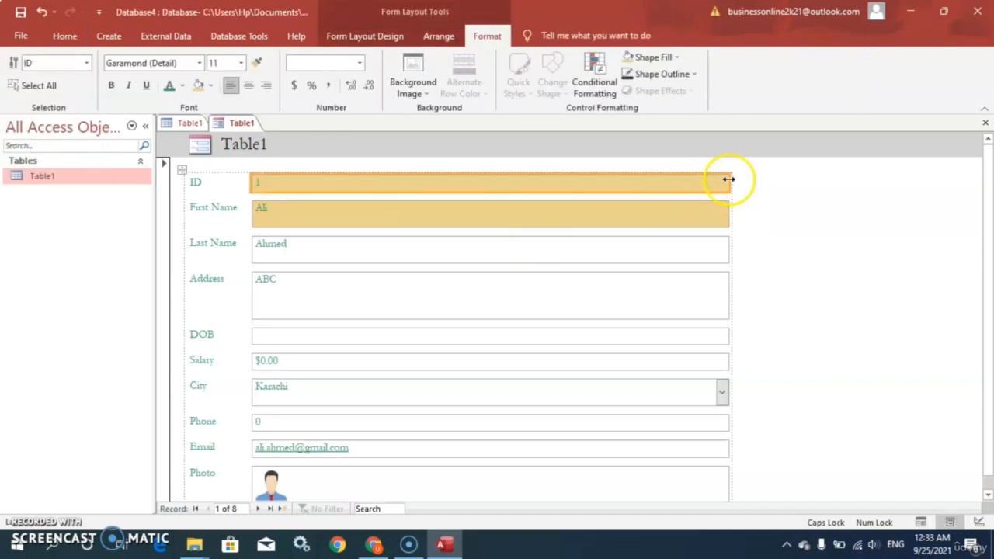
drag(729, 180, 595, 195)
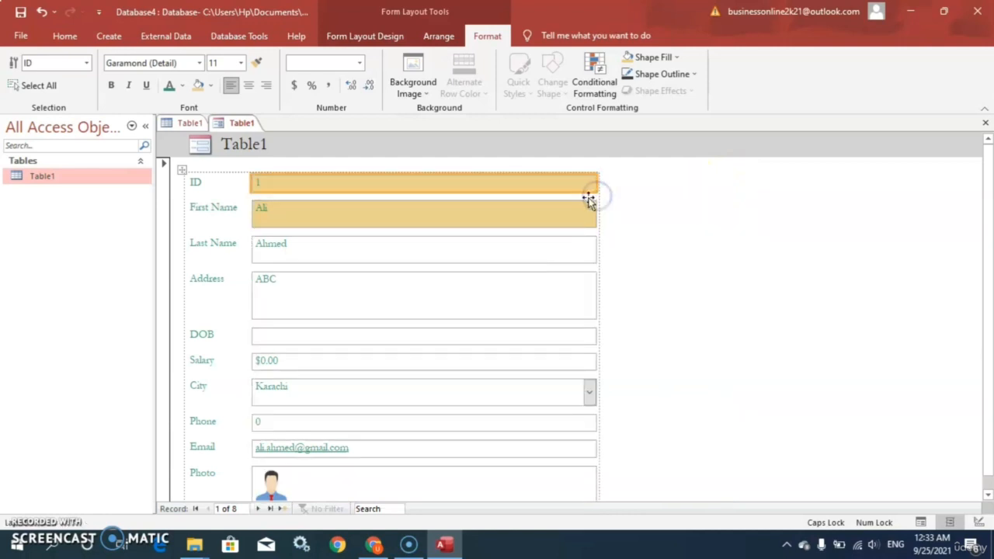
click(516, 316)
mouse_move(517, 317)
mouse_down()
mouse_move(511, 290)
mouse_move(510, 299)
mouse_up()
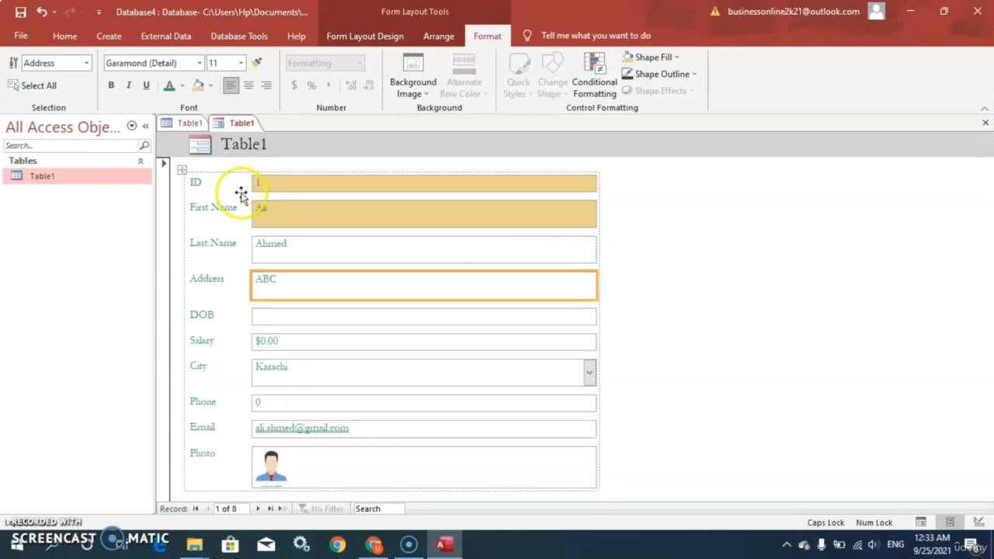
Narrow the label column slightly at the edge of the First Name label
click(203, 184)
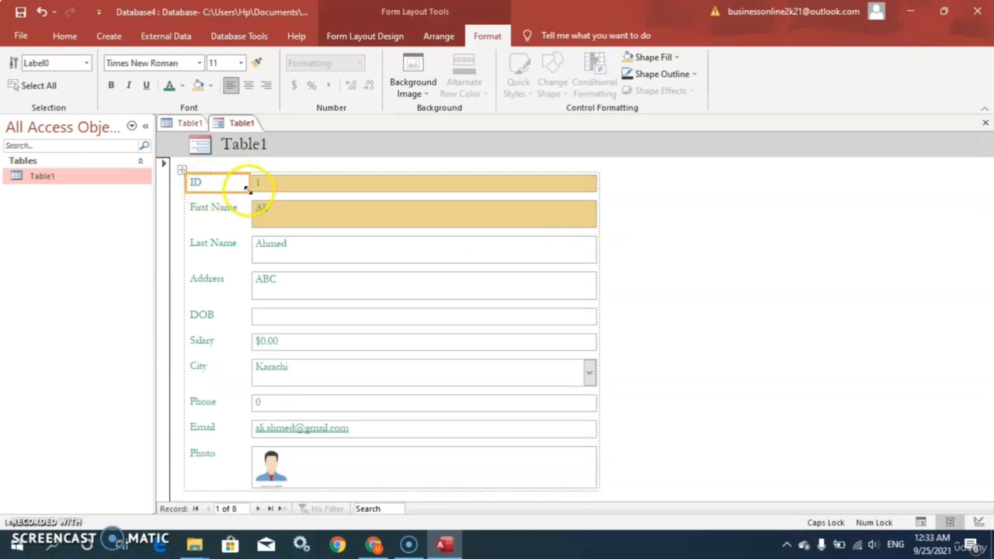
click(233, 212)
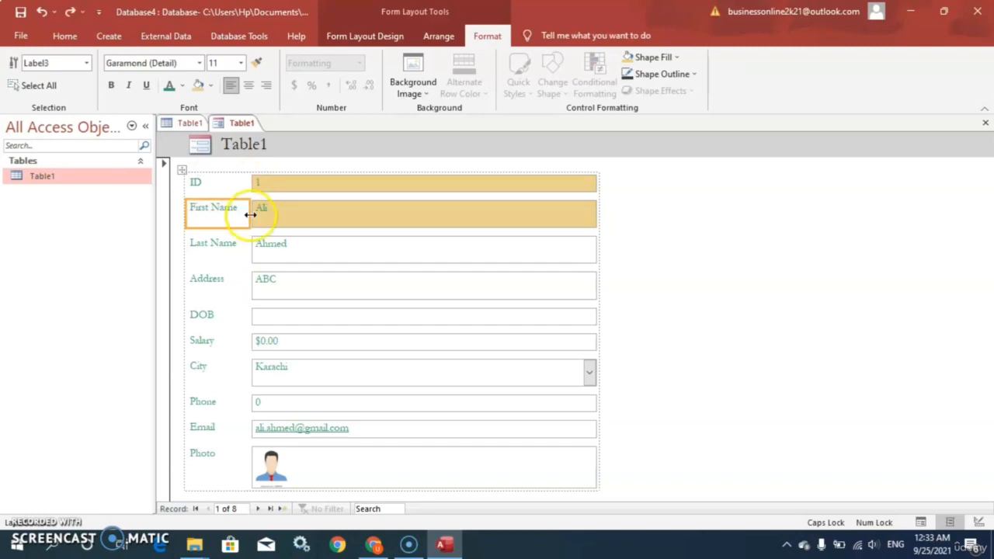
mouse_move(250, 214)
mouse_down()
mouse_move(205, 215)
mouse_move(244, 219)
mouse_up()
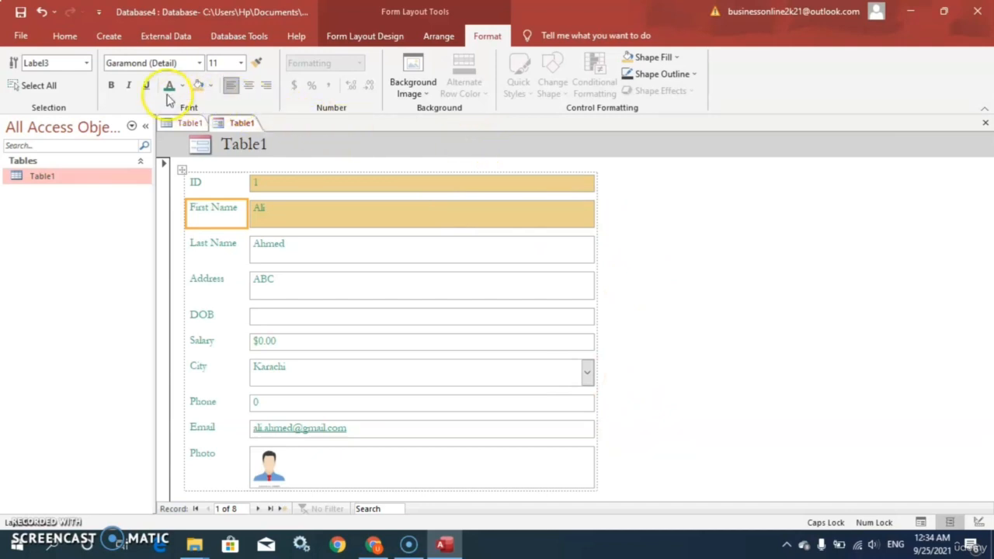
Insert an empty layout row above the ID row
click(435, 39)
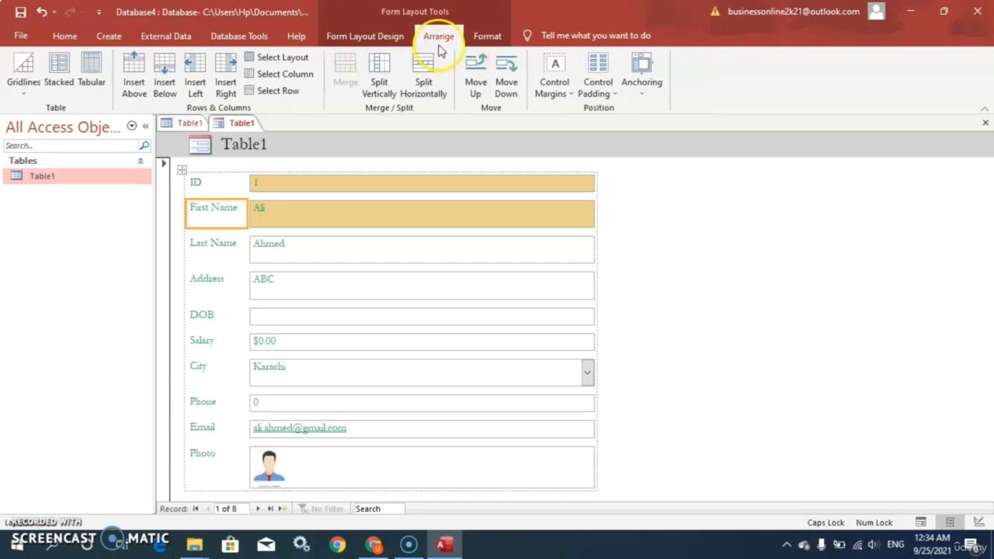
click(487, 36)
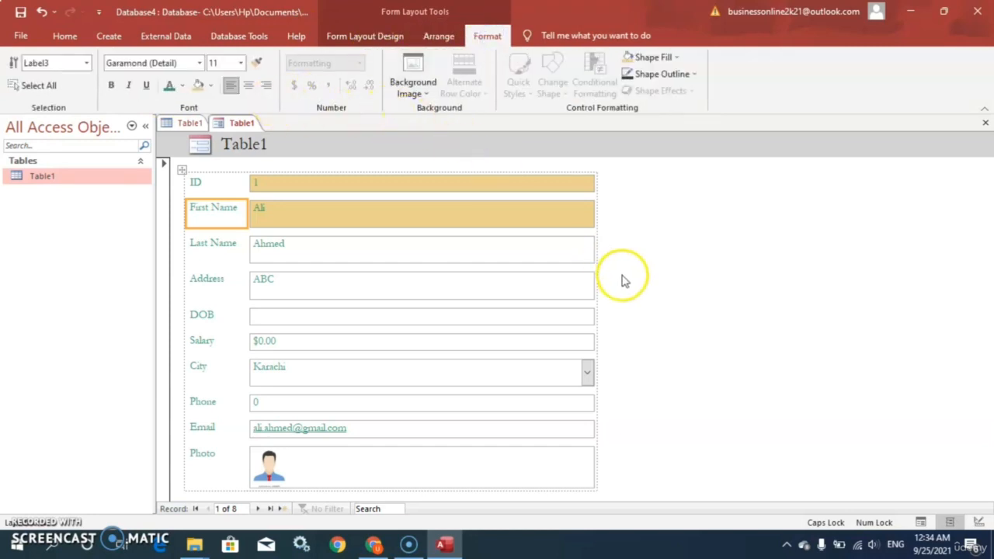
click(435, 38)
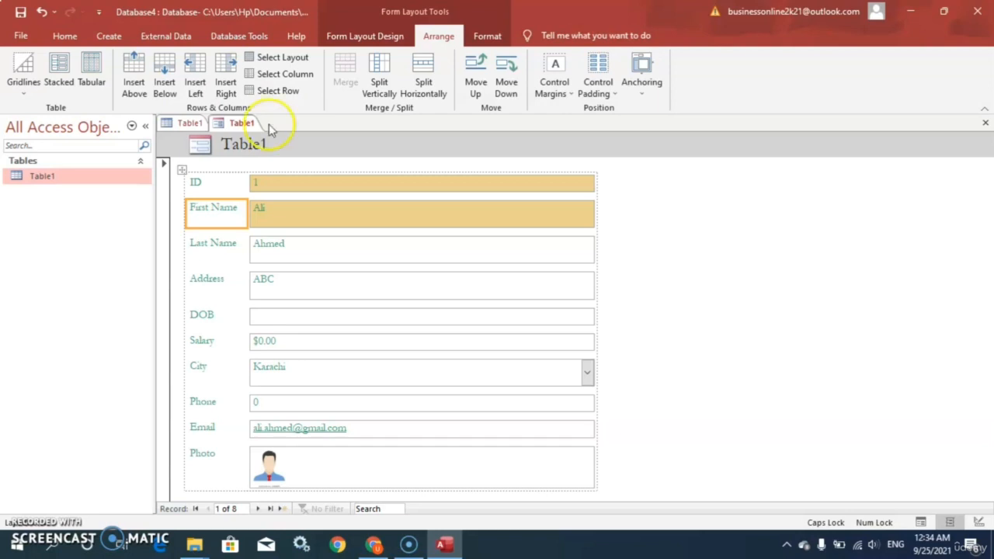
click(334, 187)
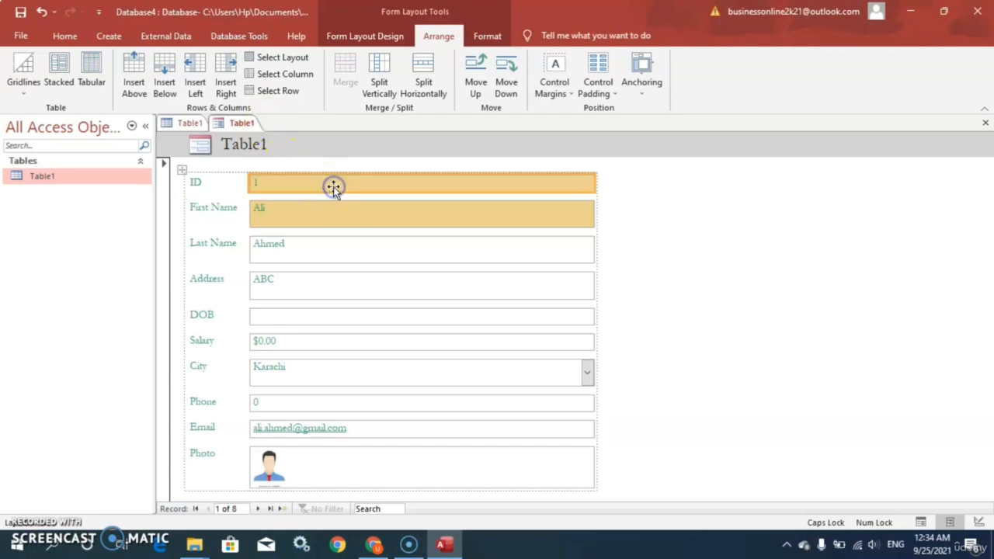
click(140, 87)
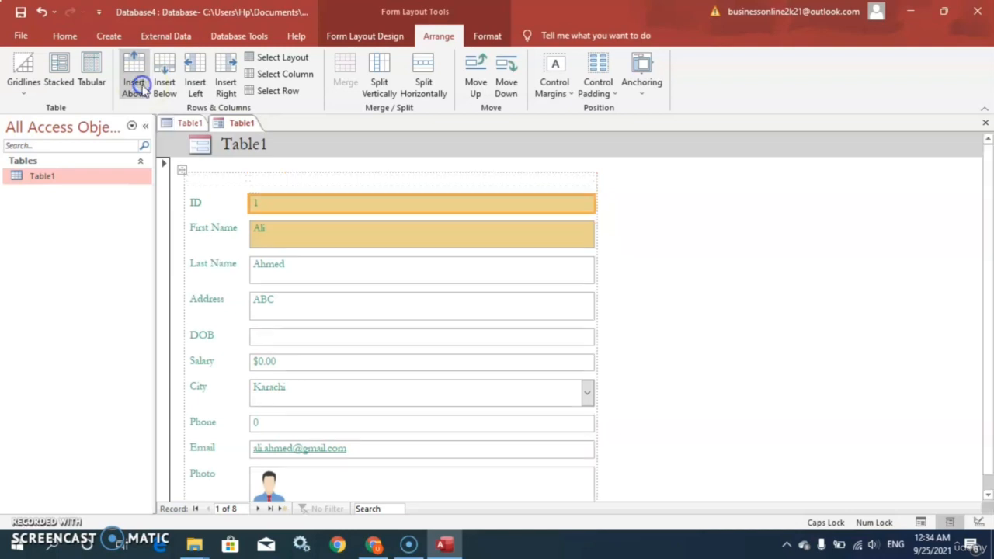
Delete the empty row above the ID row
click(349, 181)
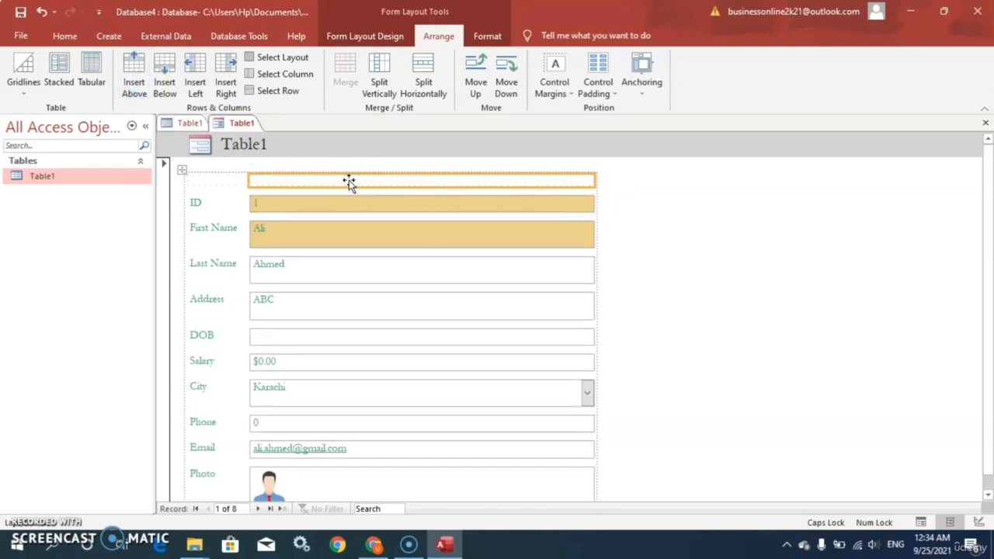
key(Delete)
click(407, 241)
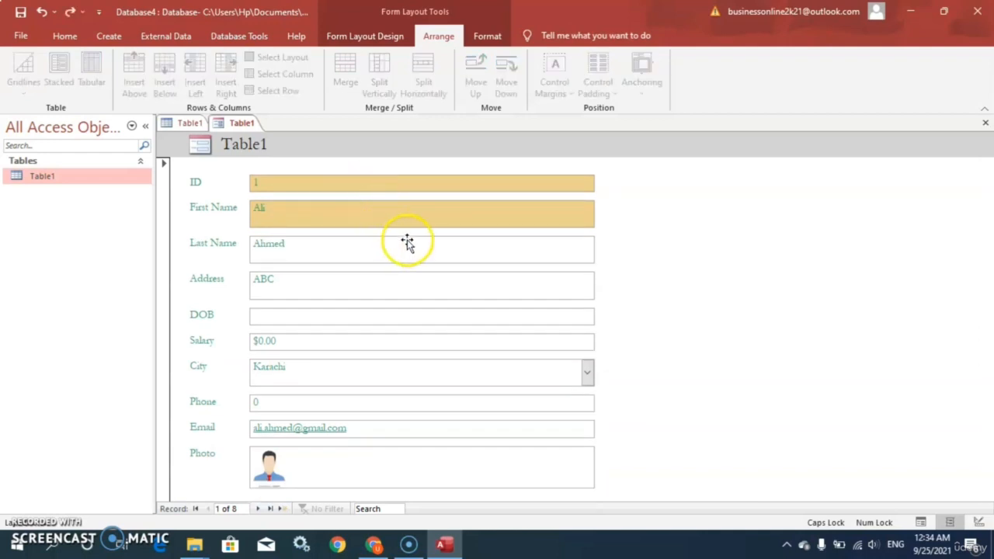
Split the ID field's cell horizontally twice so that empty cells follow it in the row
click(417, 184)
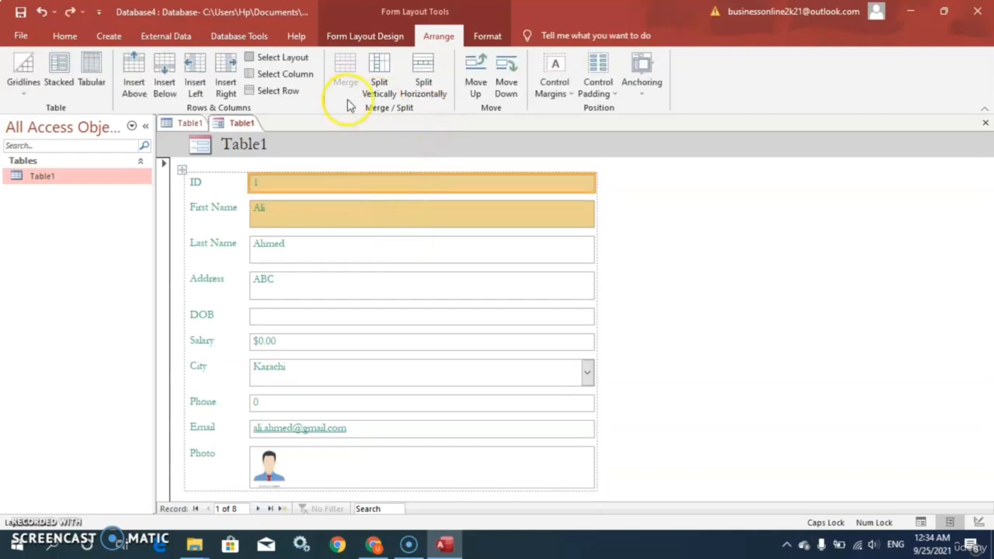
click(424, 82)
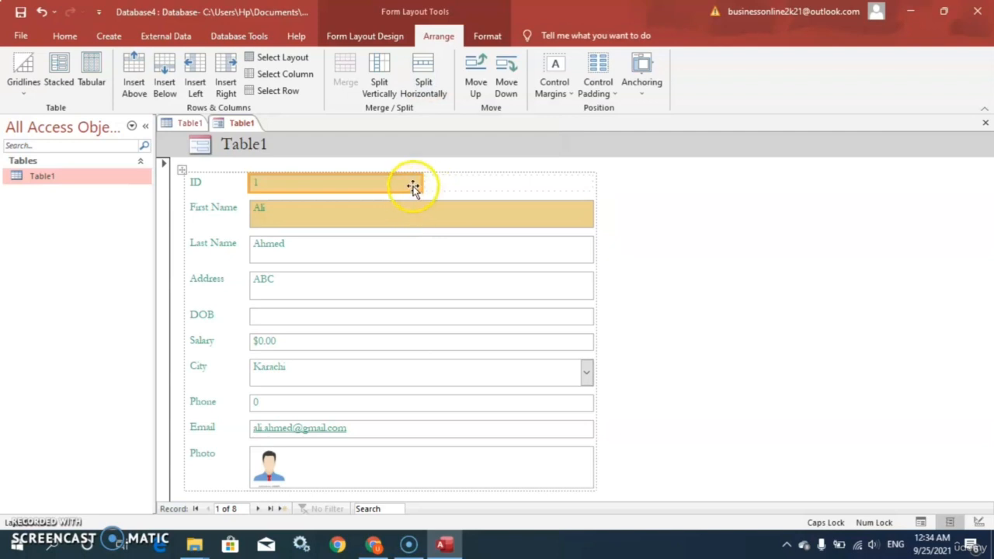
click(424, 92)
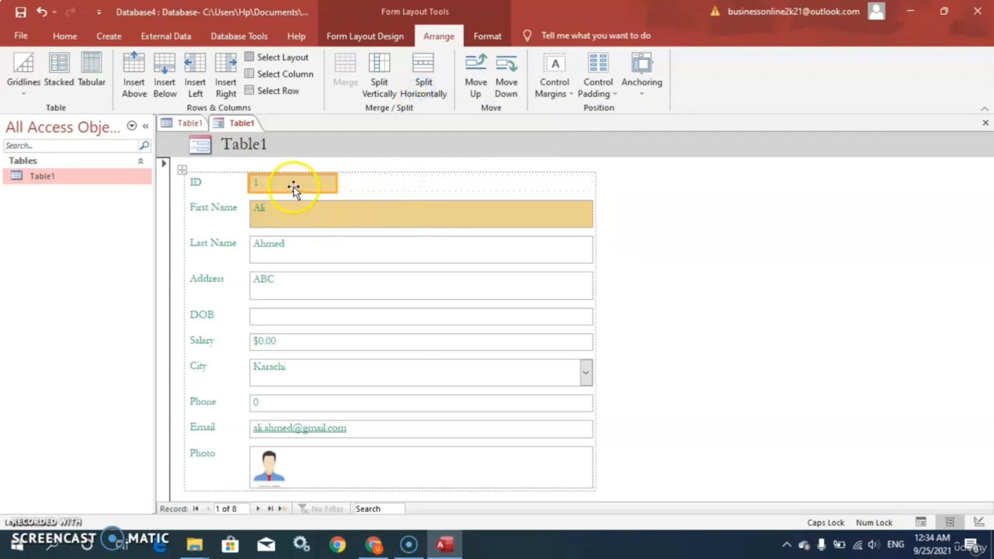
Select the ID field together with the two empty cells beside it and merge them into one cell
ctrl+click(356, 184)
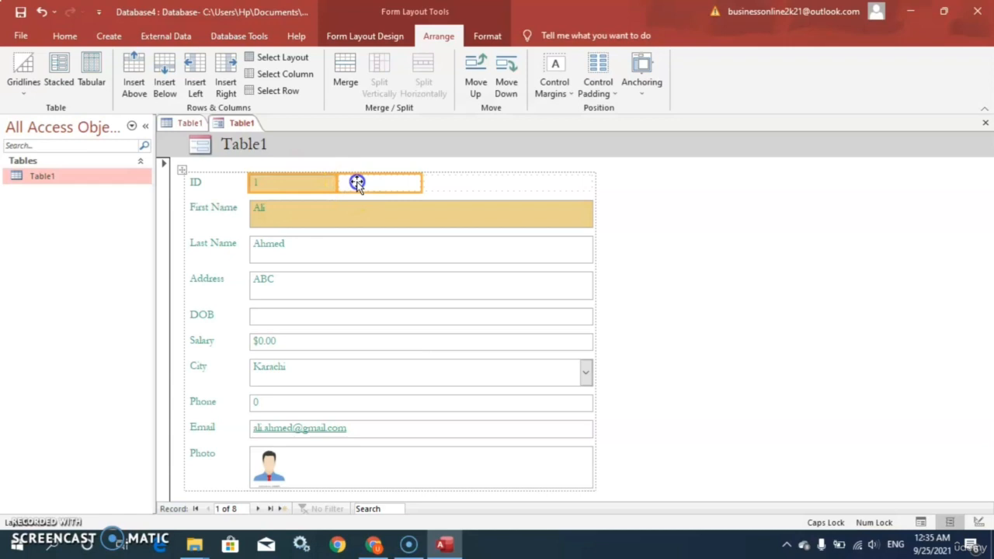
ctrl+click(480, 185)
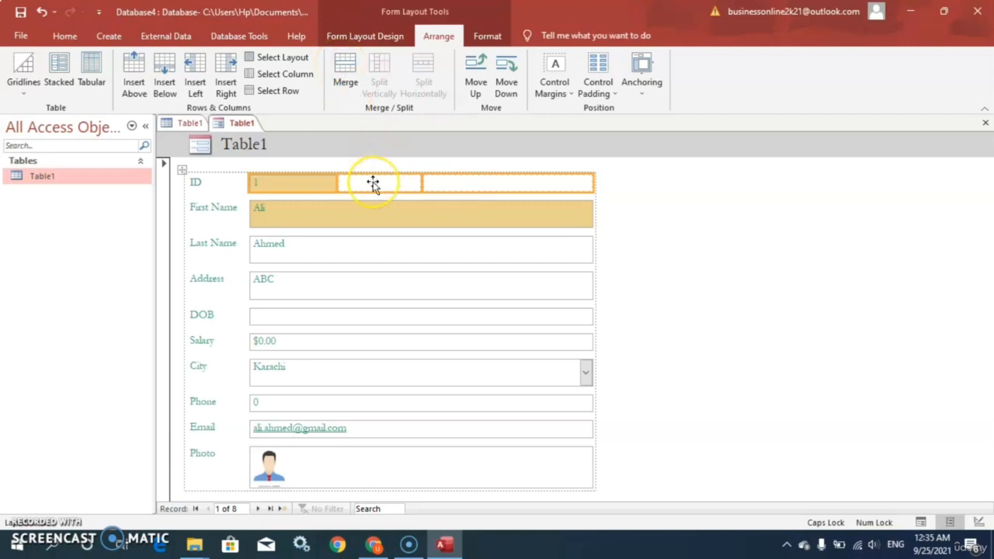
click(317, 183)
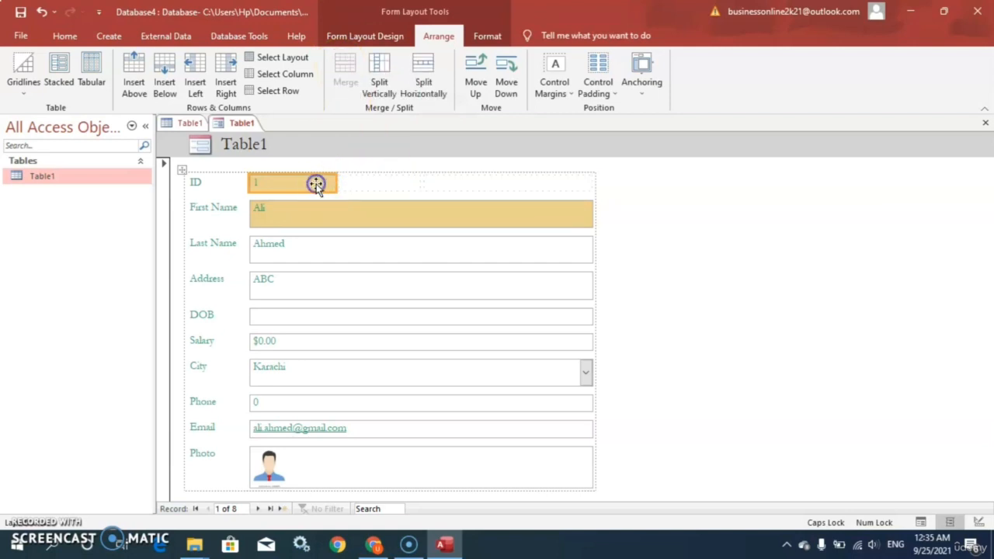
click(316, 187)
ctrl+click(362, 183)
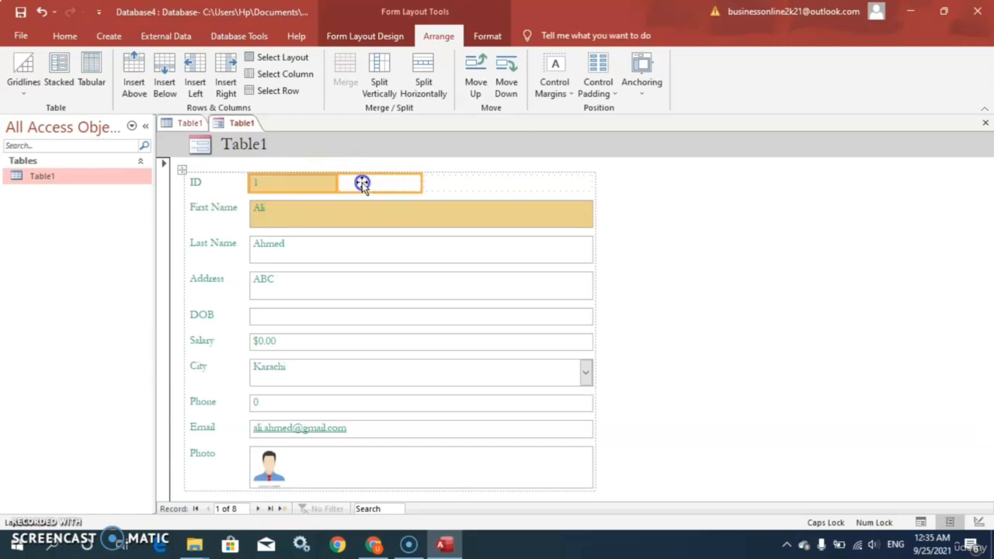
ctrl+click(455, 183)
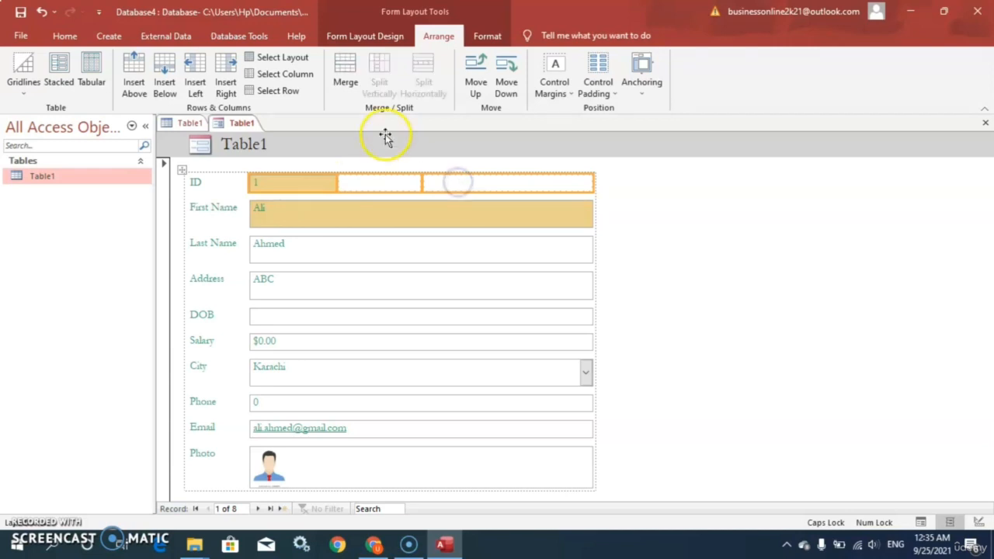
click(358, 86)
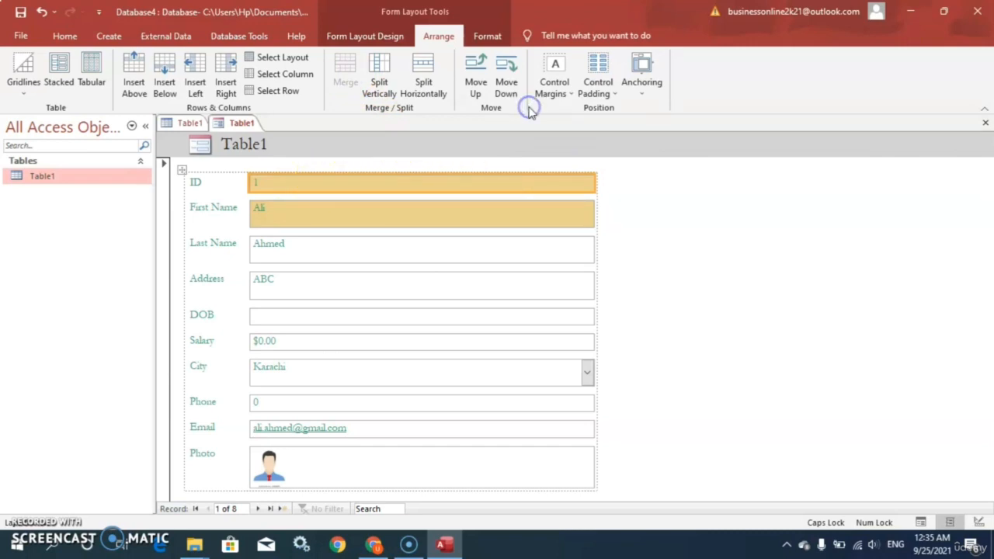
Try the Narrow and Wide control margins on the ID field
click(555, 87)
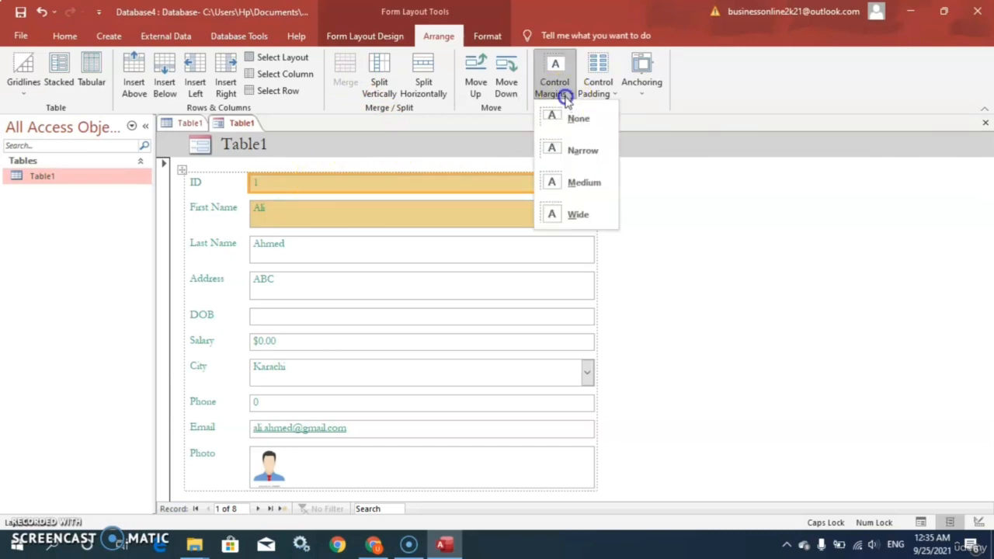
click(575, 155)
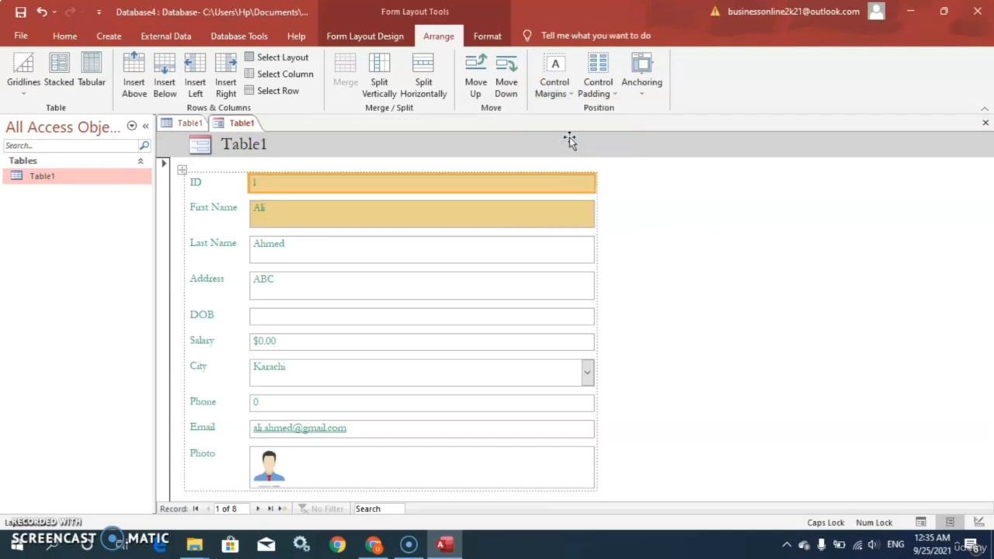
click(556, 89)
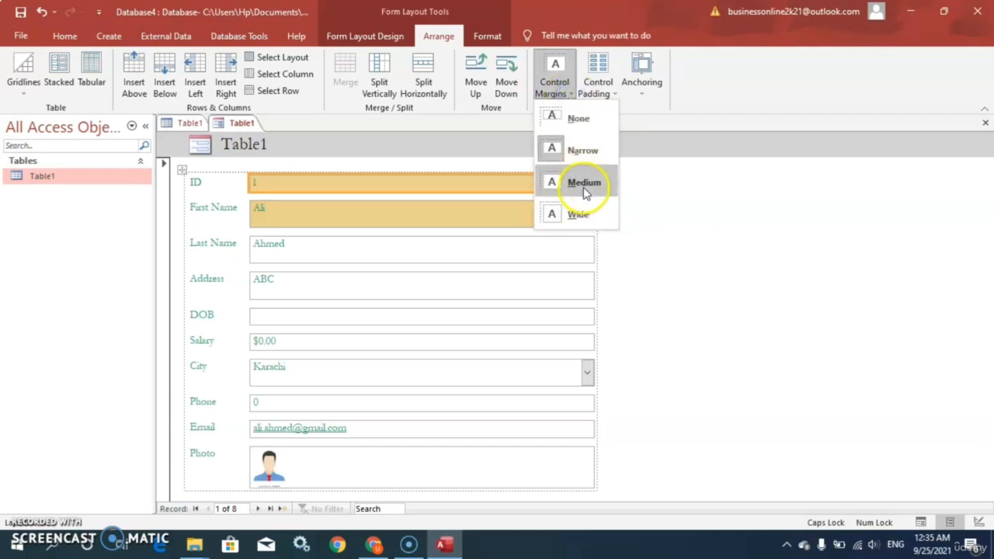
click(580, 214)
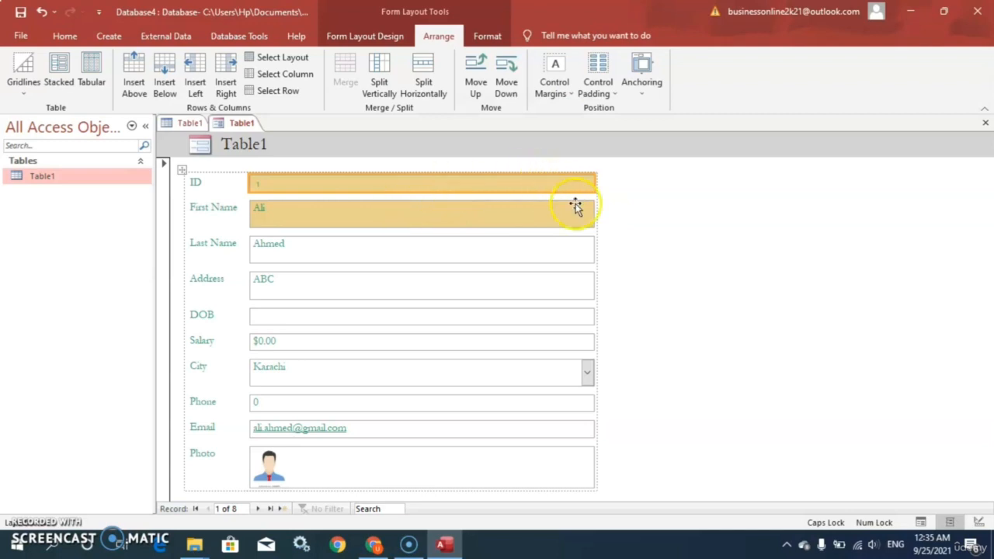
Reselect the ID field and set its control margins to None
click(653, 214)
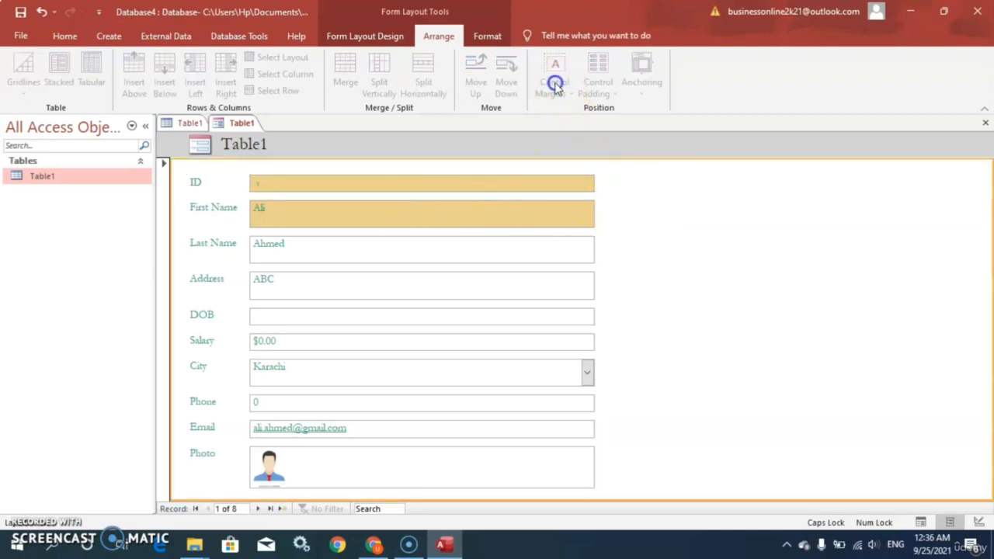
click(501, 190)
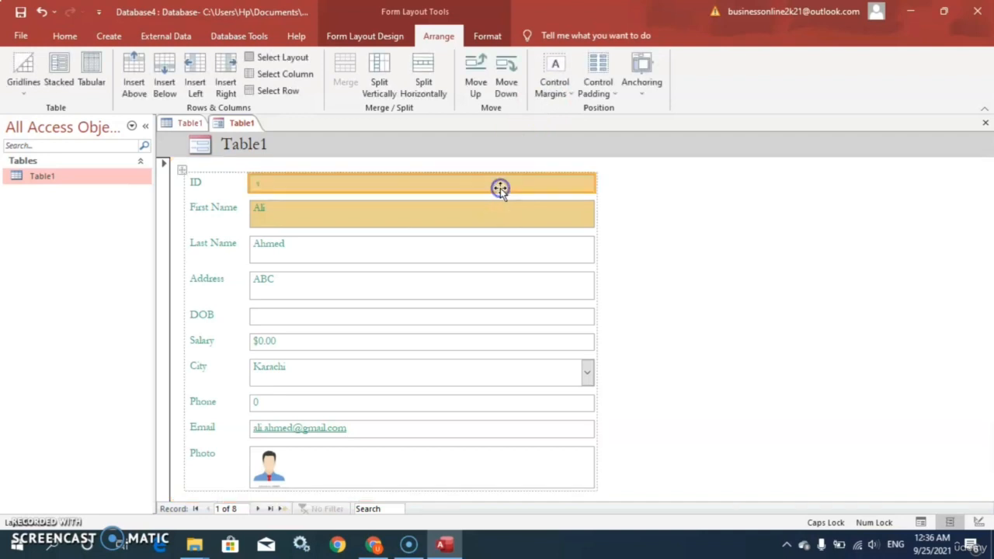
click(570, 93)
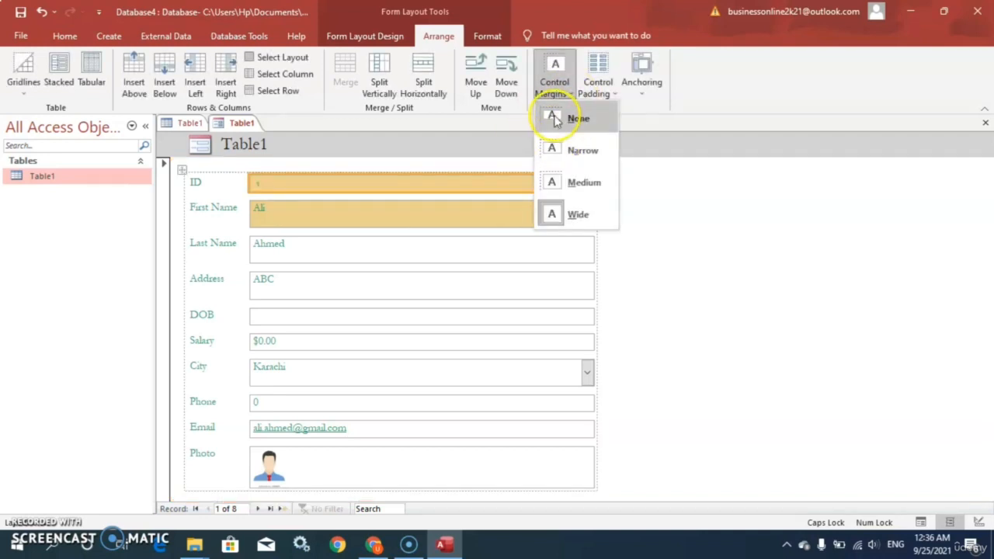
click(556, 119)
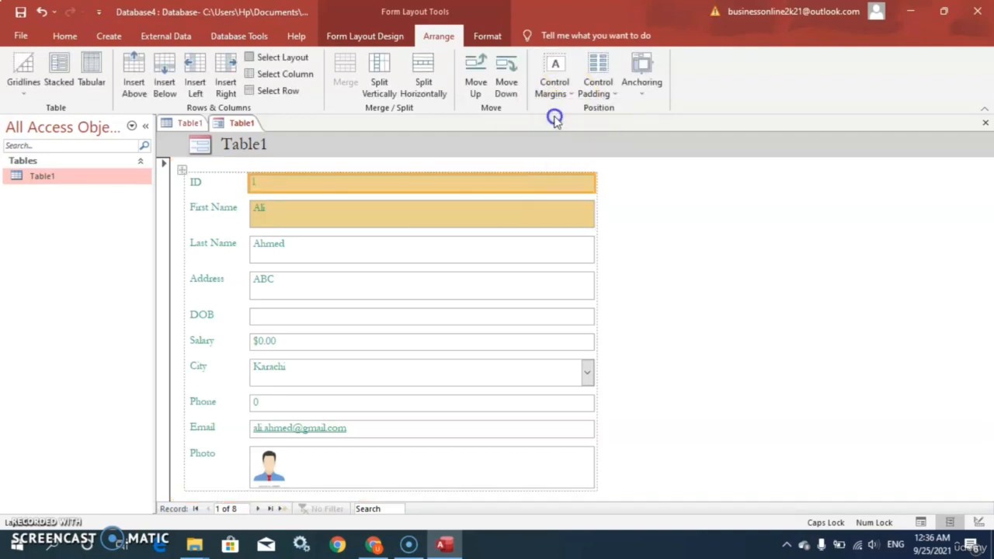
click(260, 187)
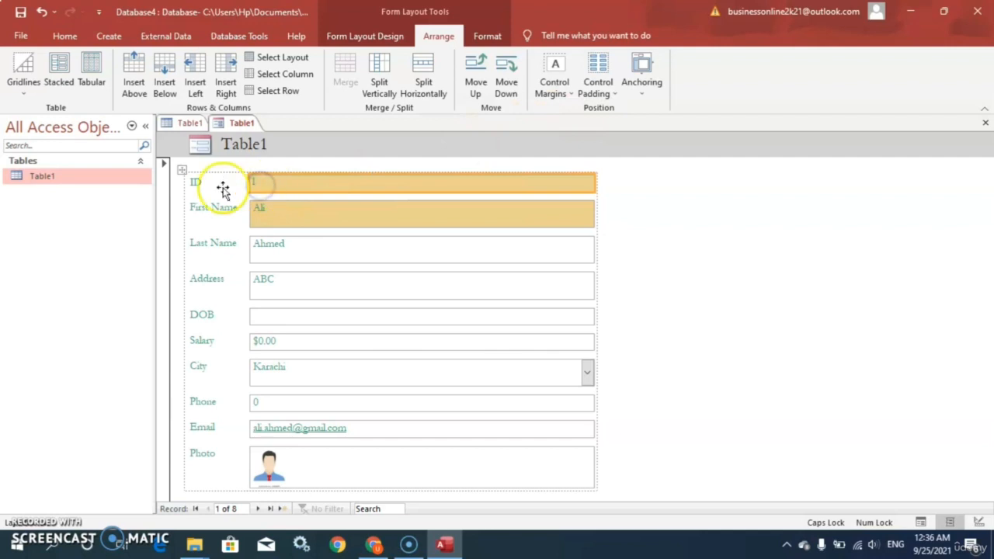
Try the Wide and Narrow control margins on the First Name field, and set its margins to None
click(262, 211)
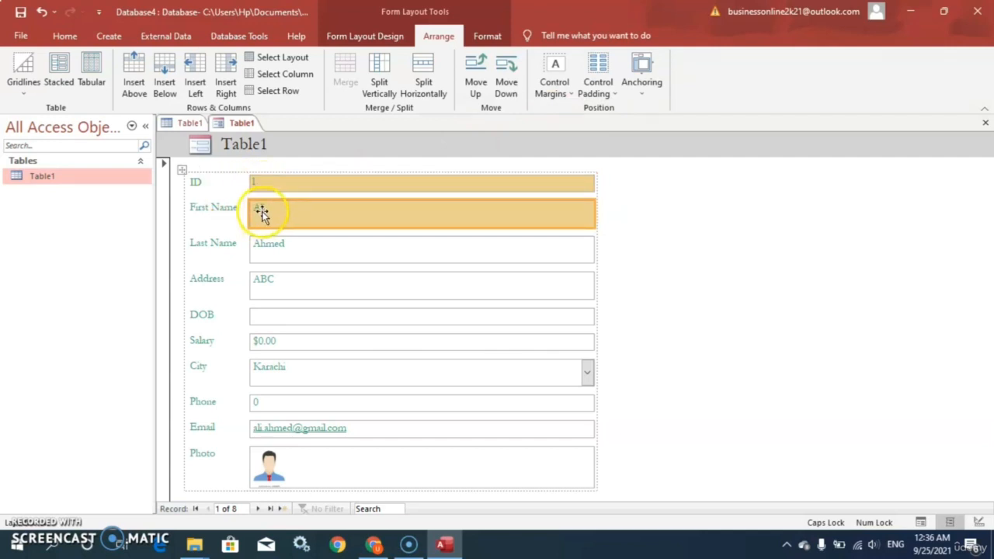
click(572, 90)
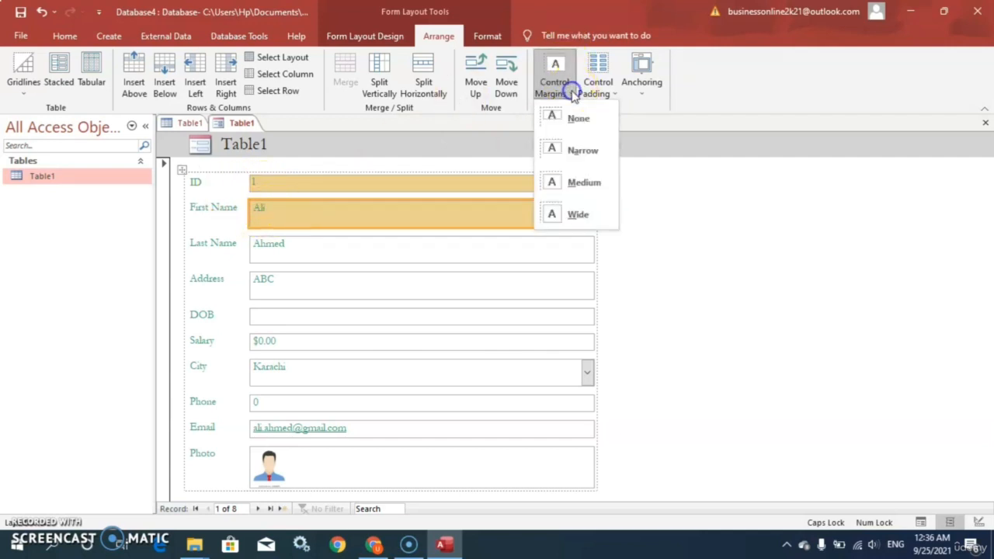
click(560, 211)
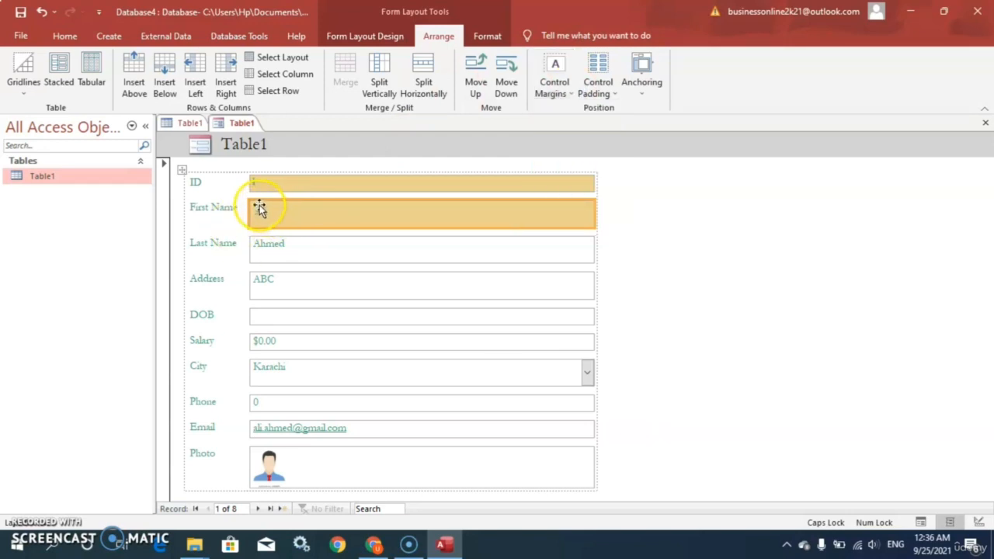
click(555, 81)
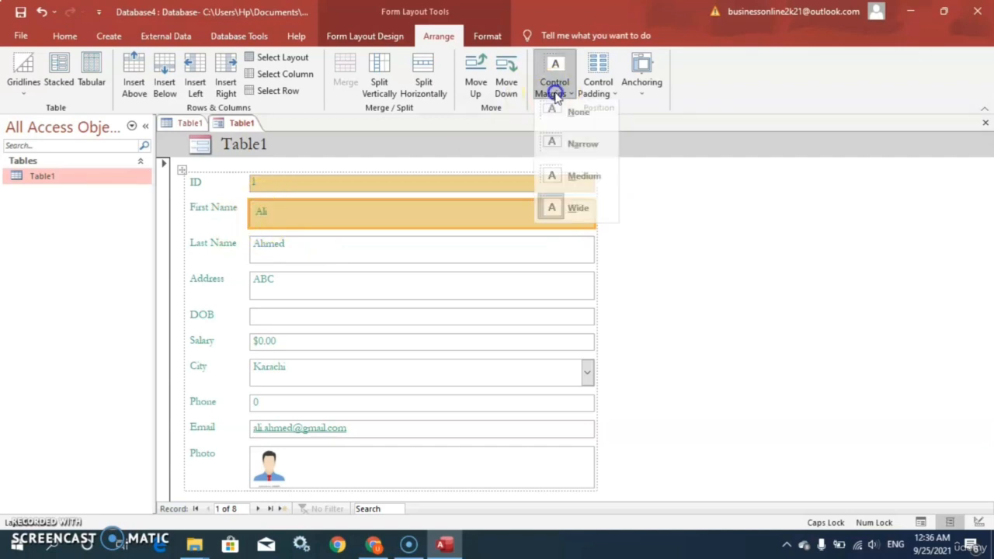
click(563, 149)
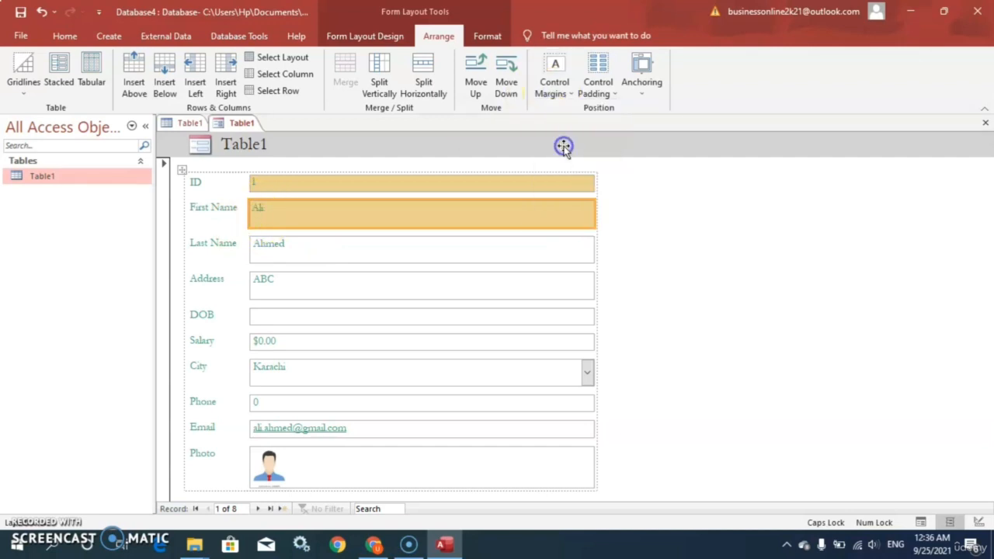
click(562, 93)
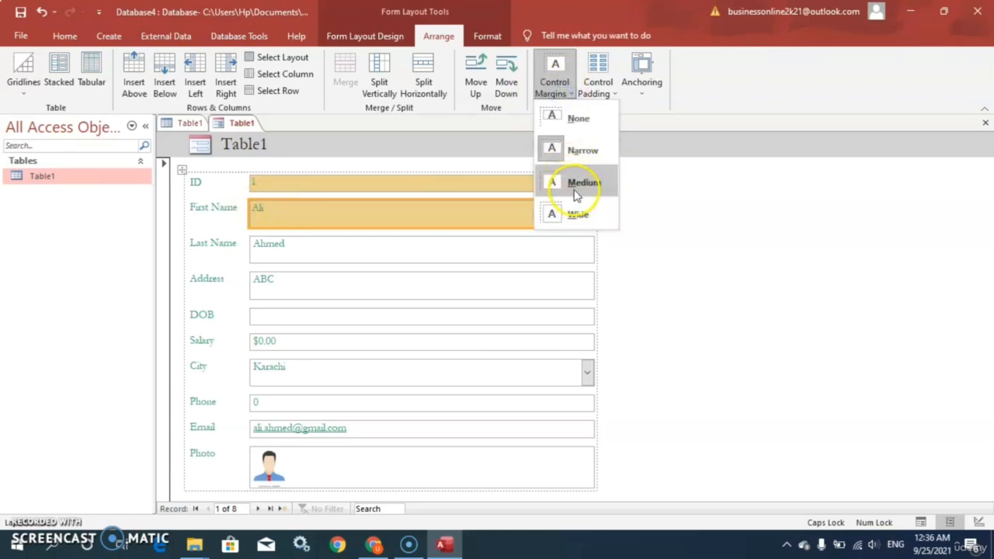
click(568, 124)
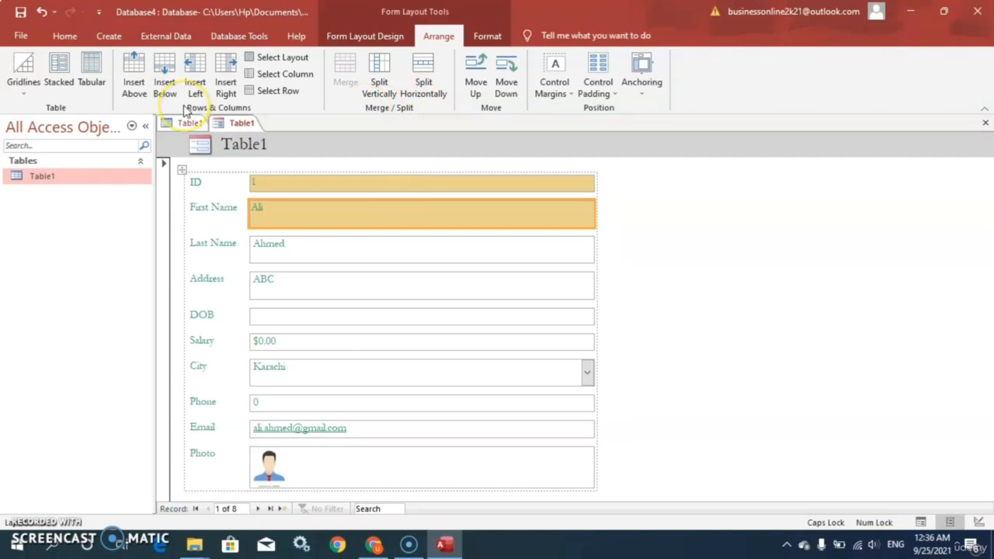
Try the Tabular and Stacked layouts on the First Name field, and move it back into the form layout below Last Name
click(91, 81)
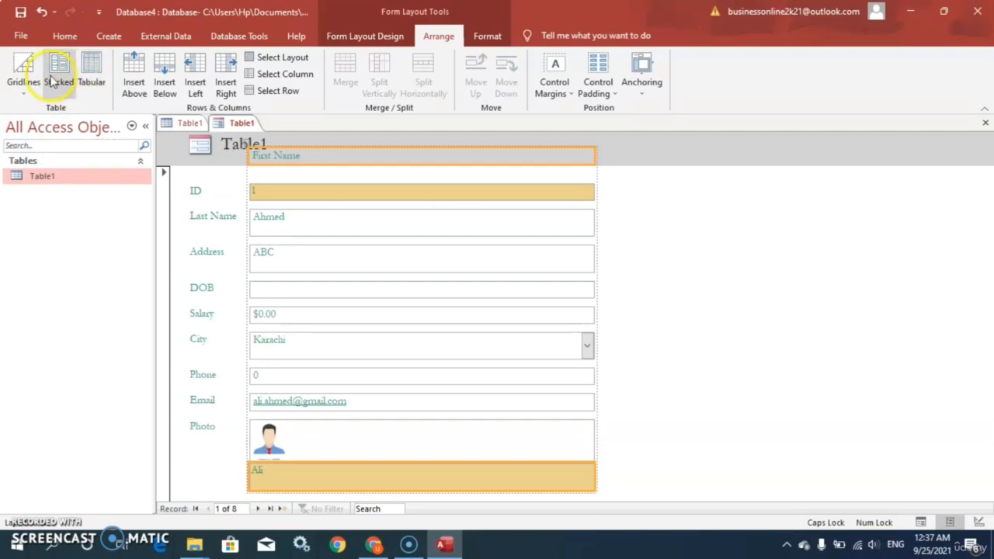
click(61, 81)
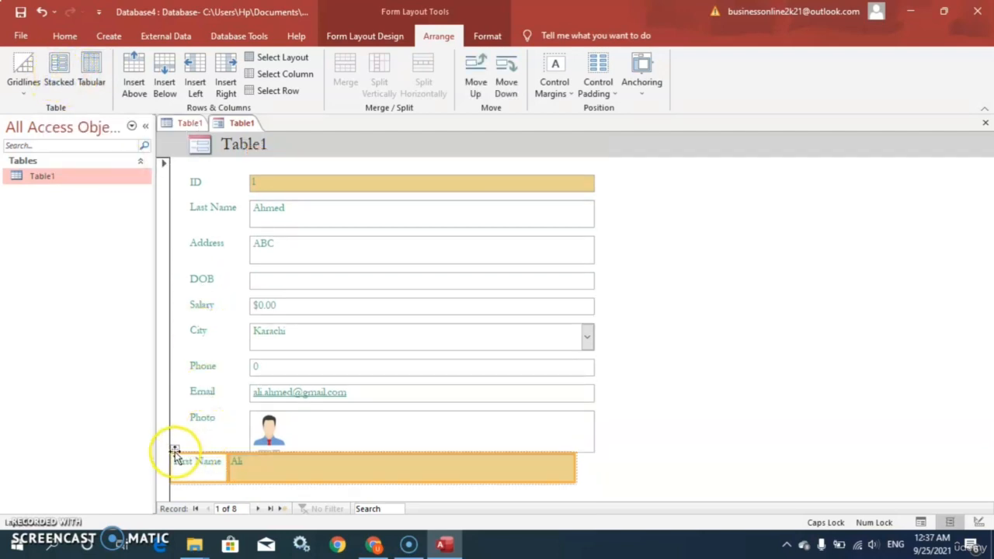
drag(178, 453, 277, 245)
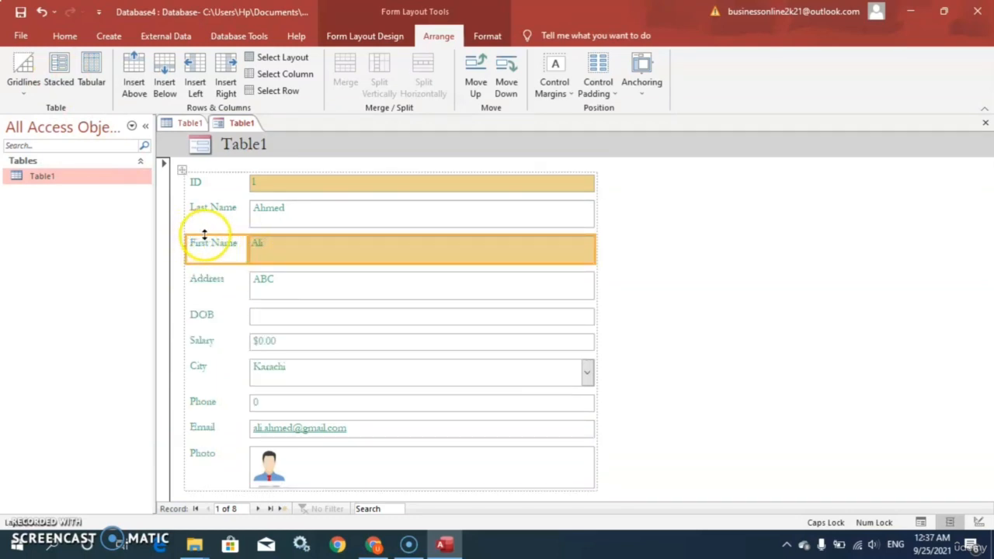
Undo the First Name field's move and layout changes so it returns between ID and Last Name
key(ctrl+z)
key(ctrl+y)
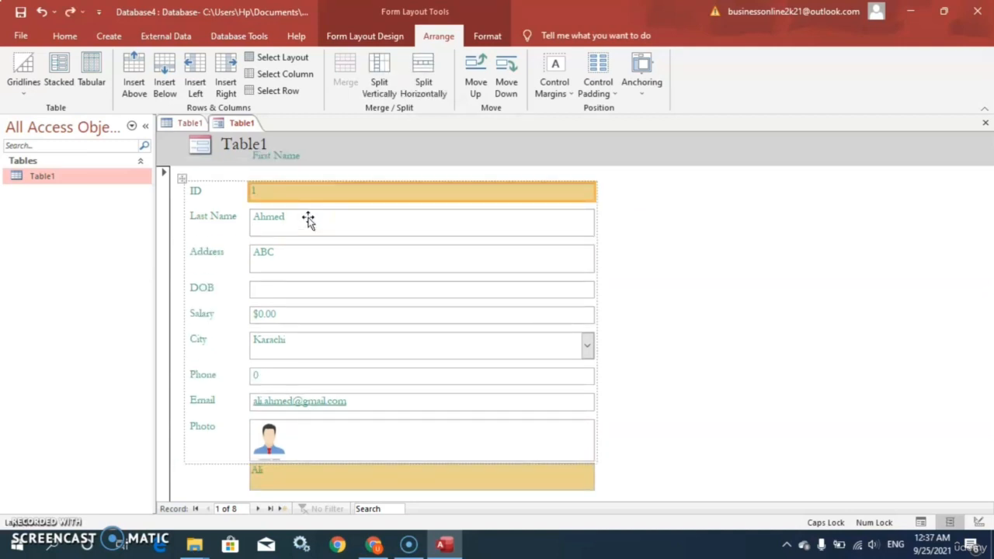
drag(308, 216, 307, 219)
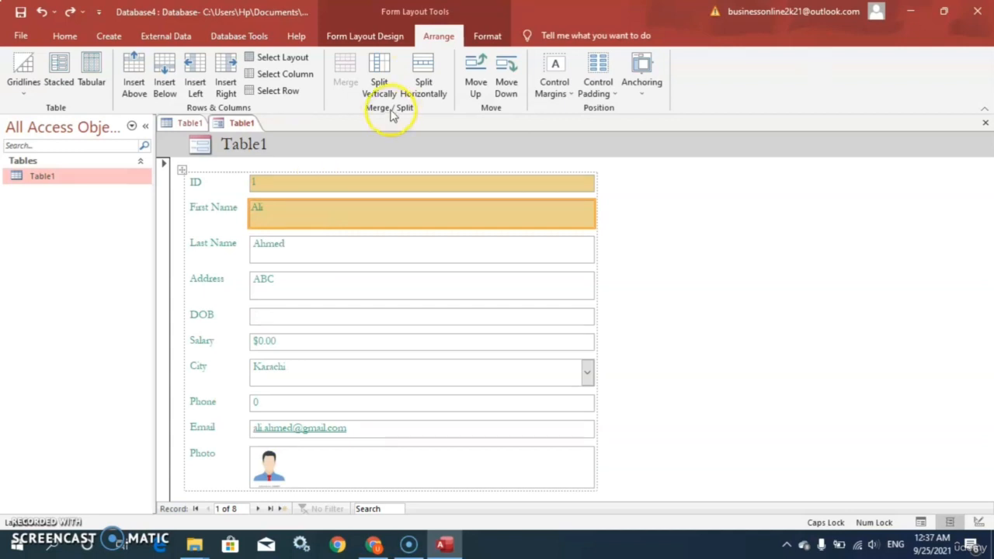
Preview the Office themes on the form without applying any of them
click(359, 41)
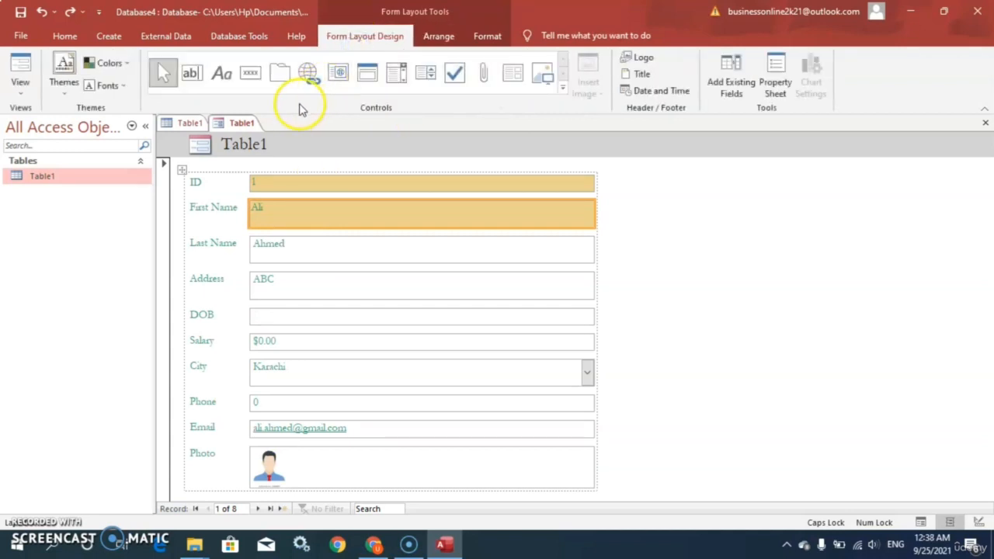
click(68, 94)
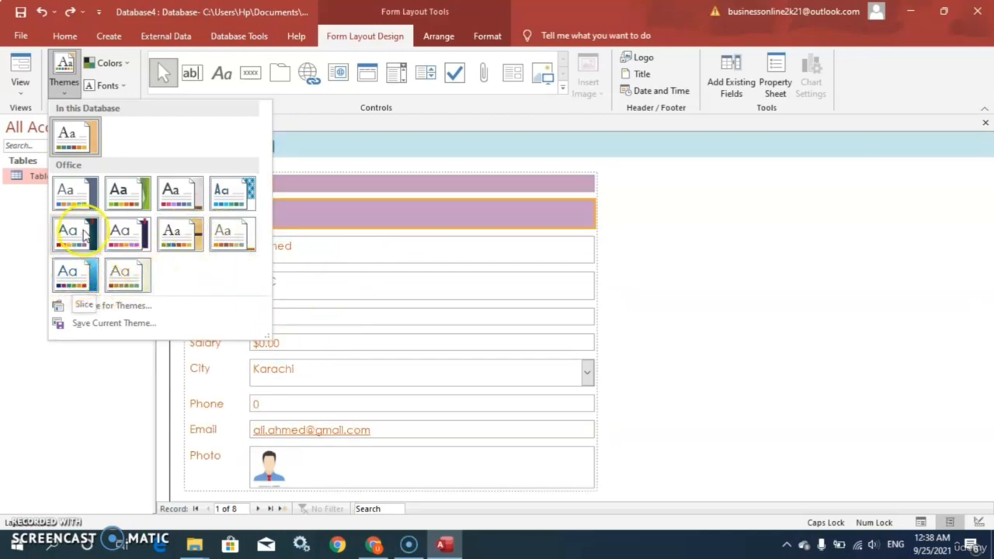
click(189, 151)
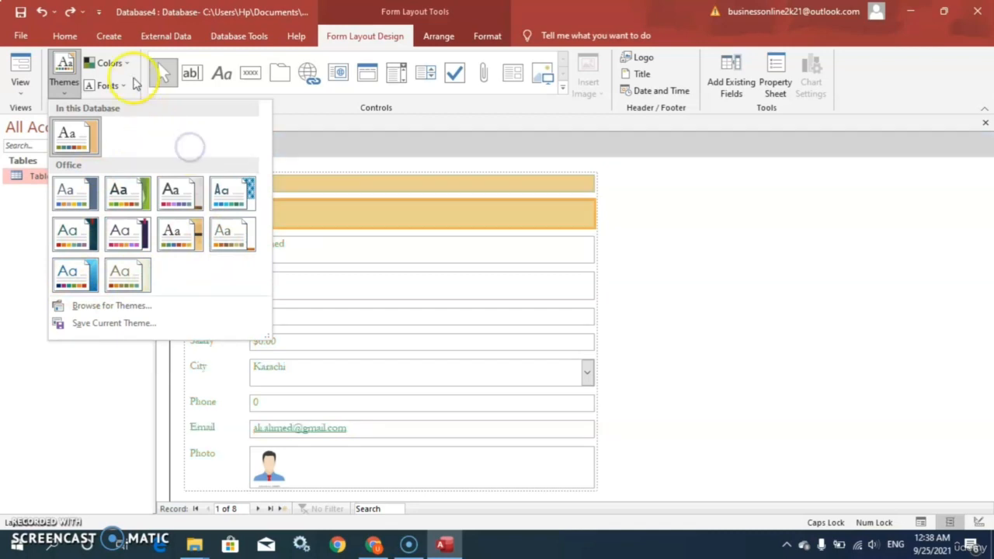
click(134, 81)
click(121, 67)
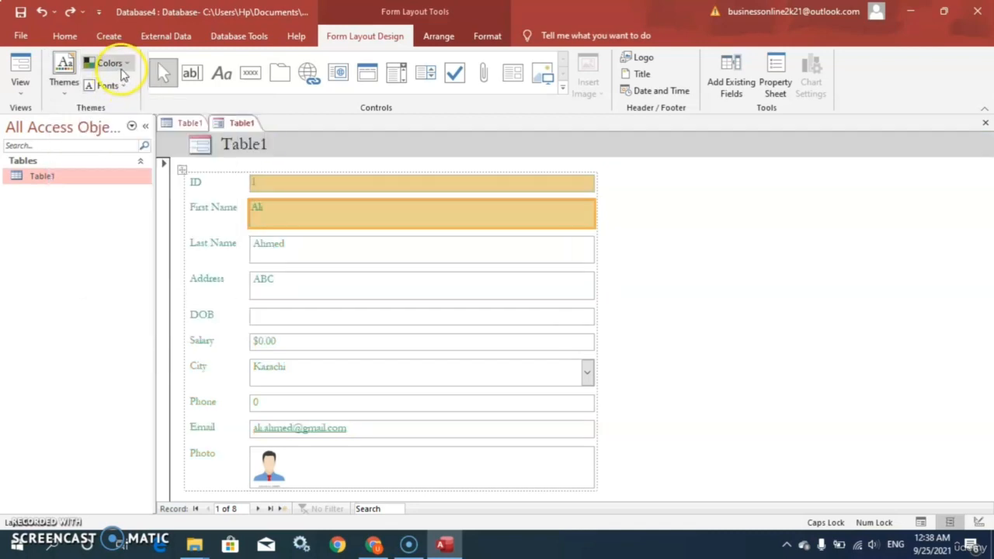
Switch the Table1 form from Layout View to Form View
click(21, 97)
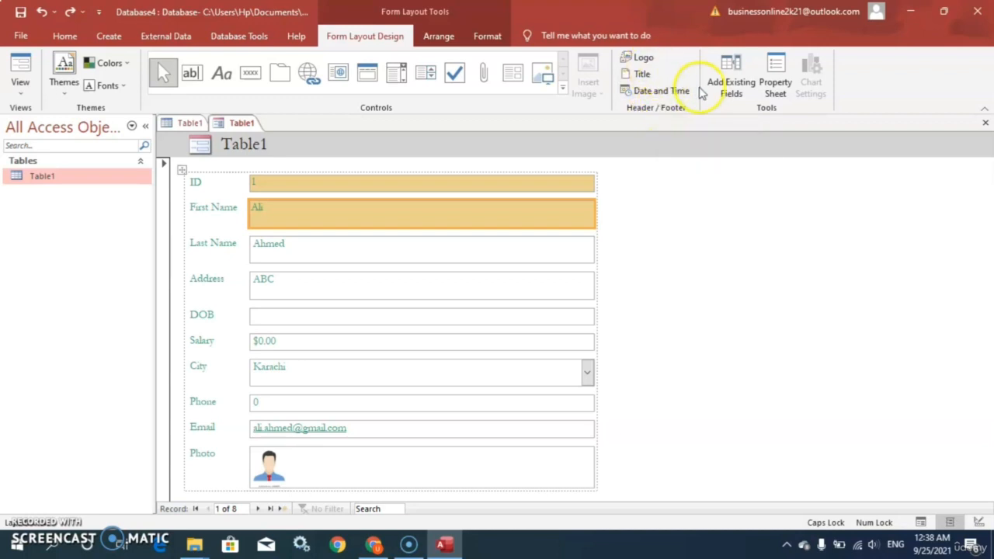
click(20, 91)
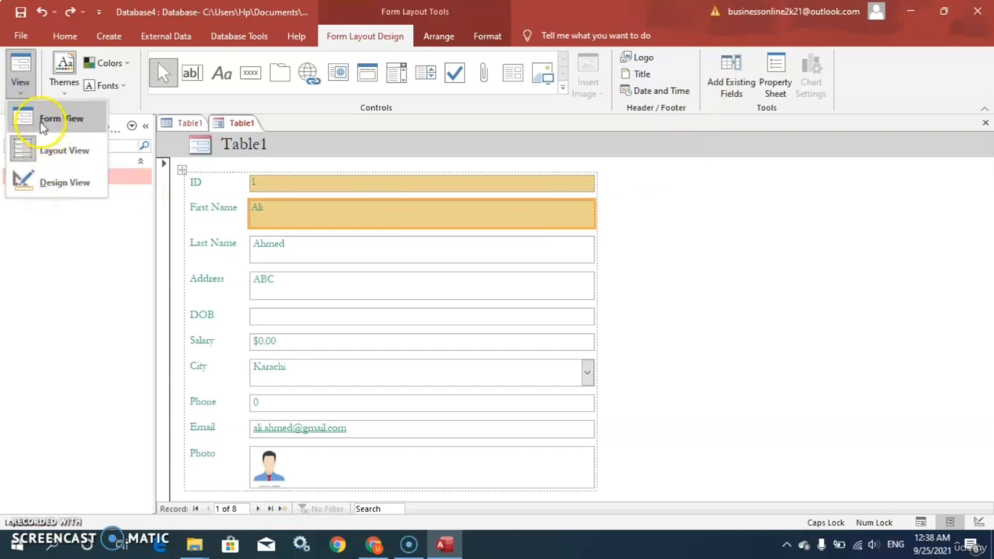
click(43, 120)
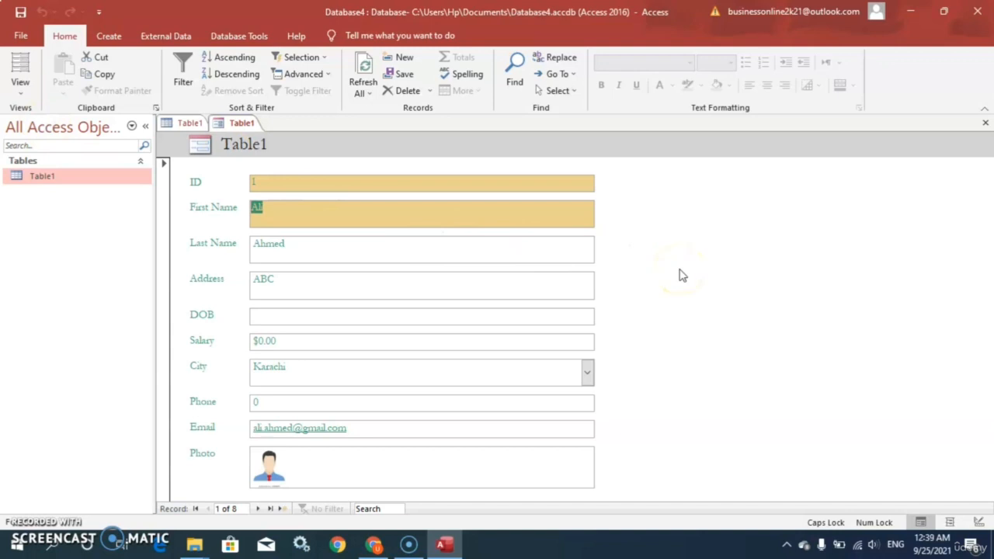
Bring up the commands for creating new database objects
click(108, 36)
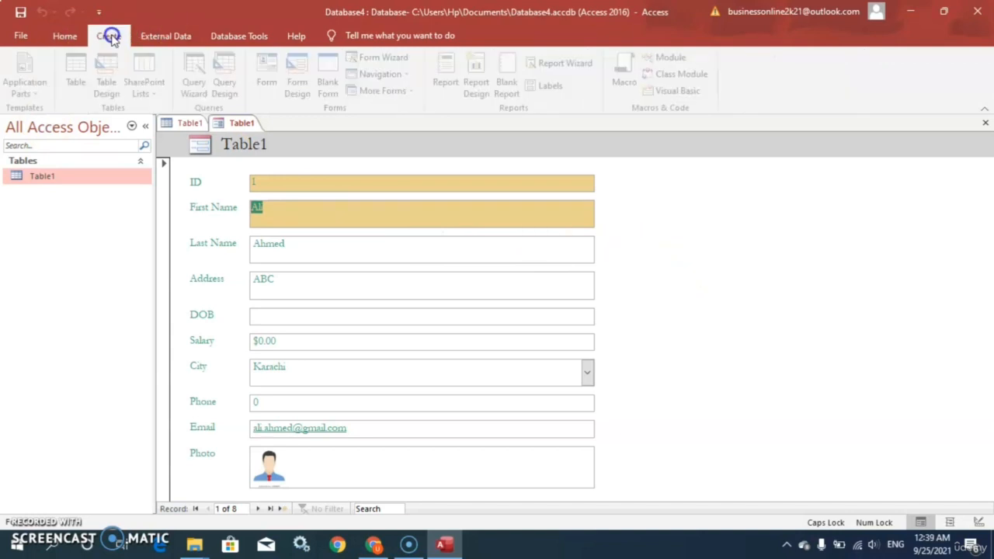